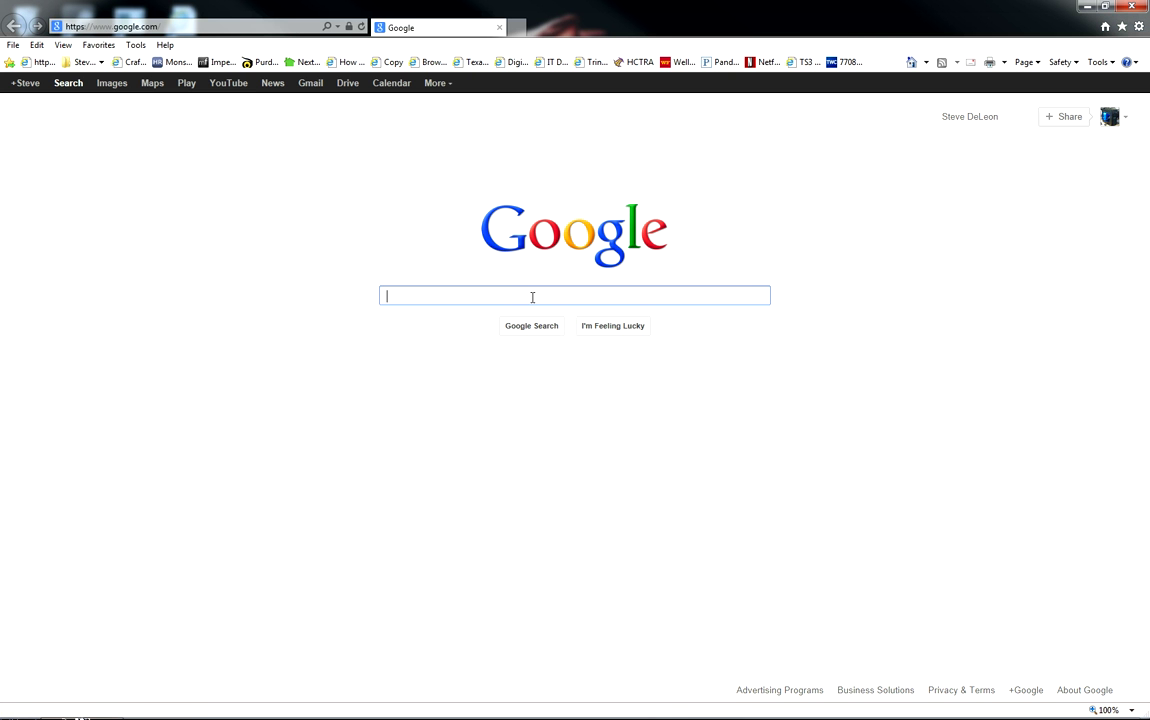
Search Google for 'microsoft security essentials' and compare the Microsoft Windows and CNET result addresses
type("microso")
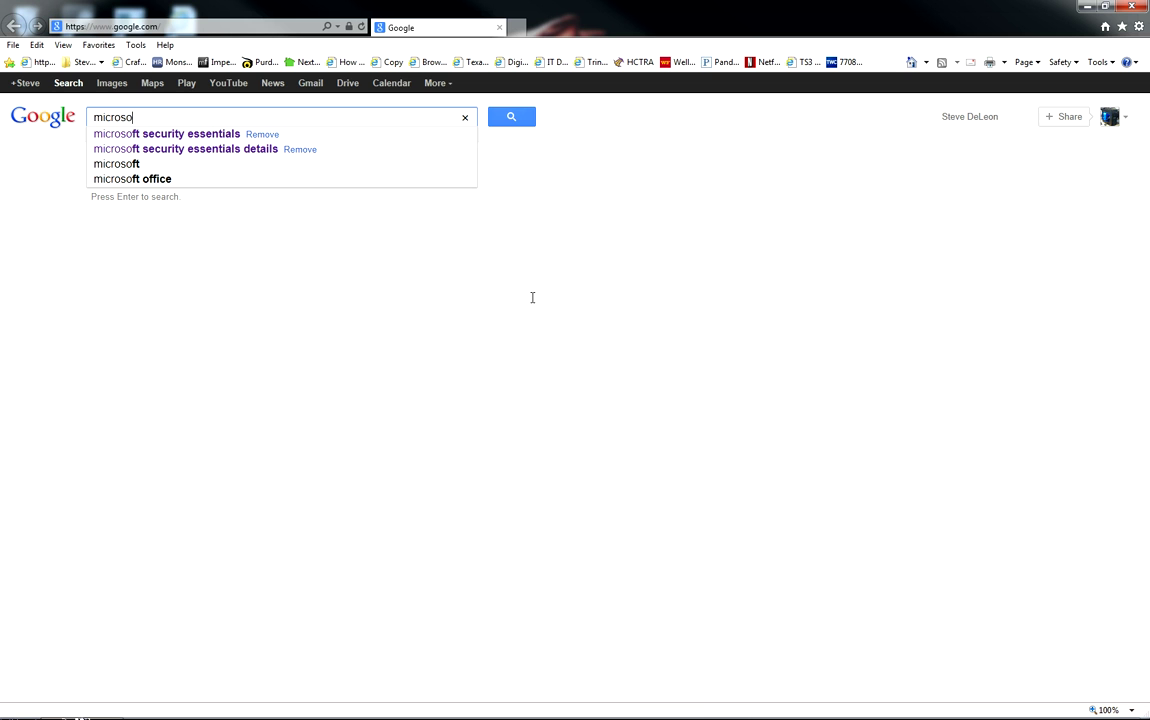
type("ft security ")
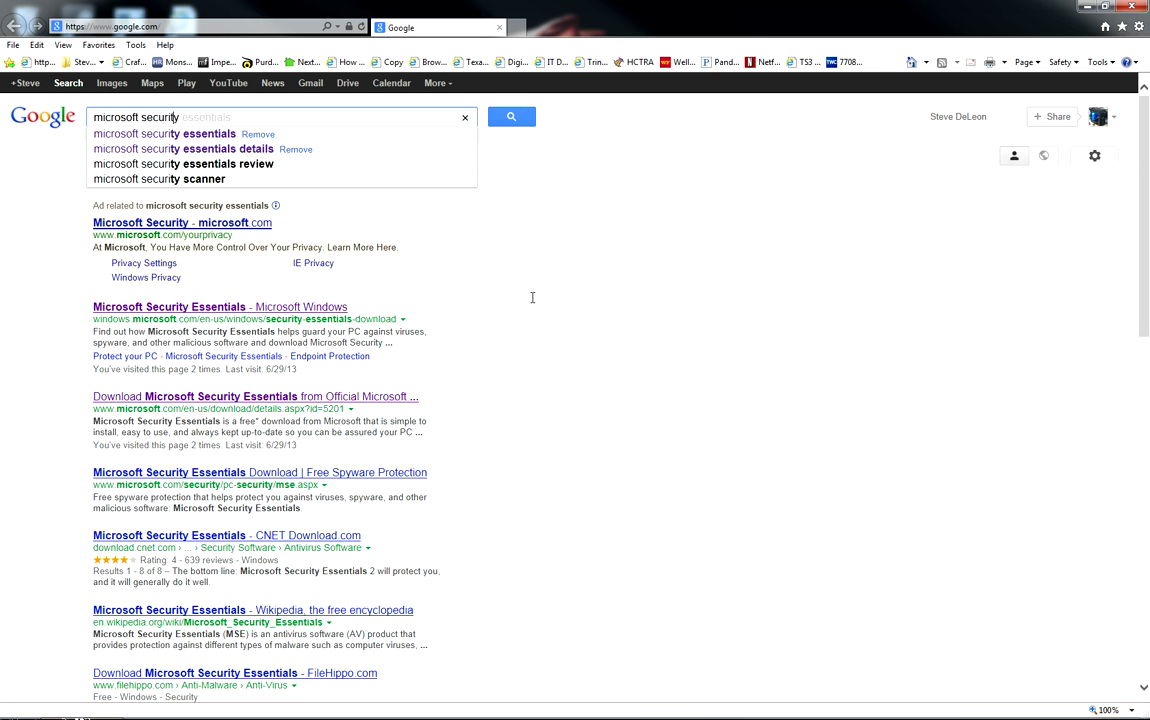
type("essentials")
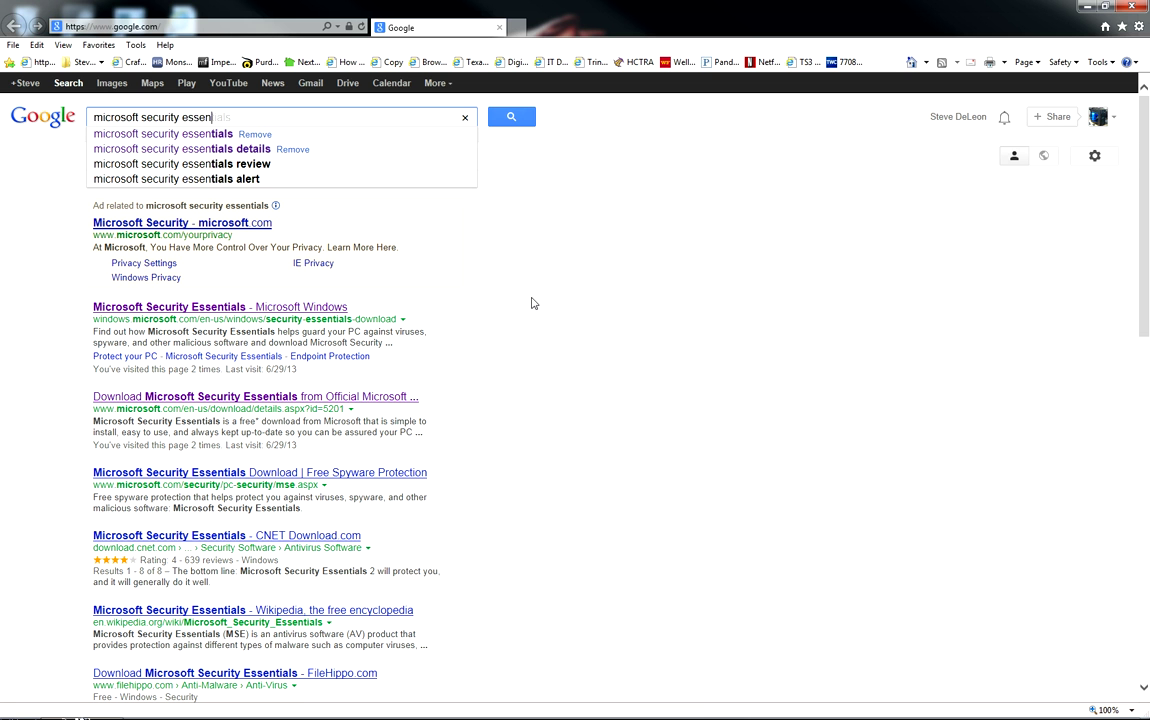
key("Return")
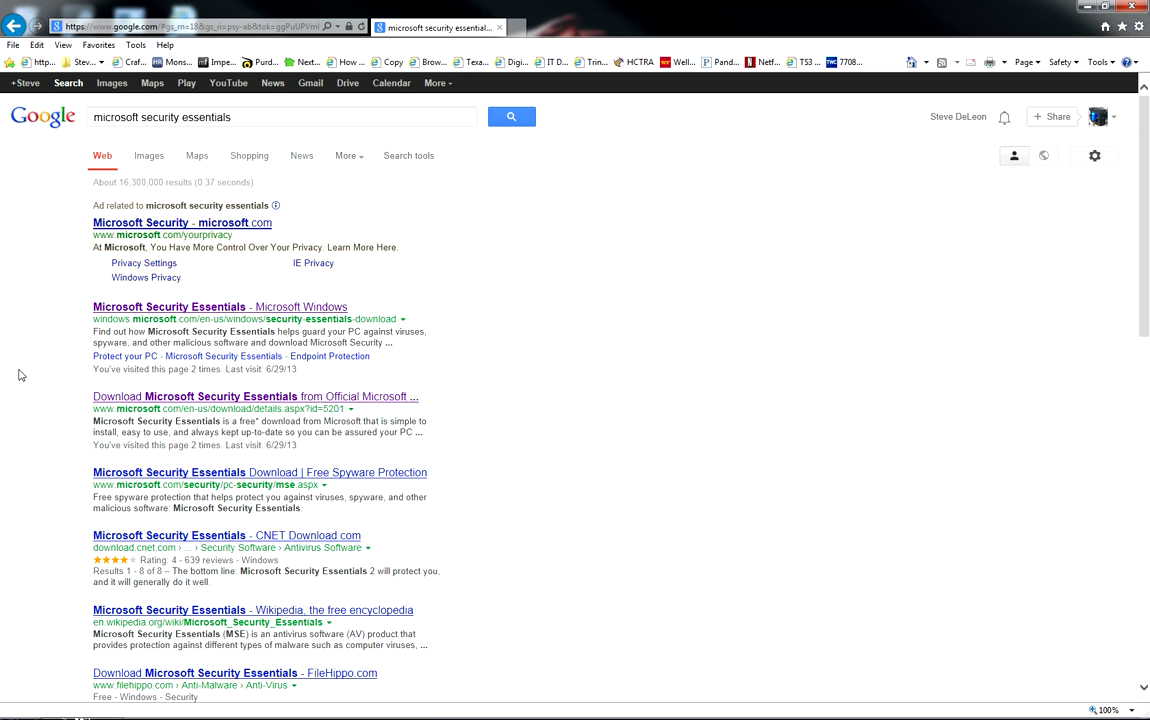
left_click_drag(94, 322, 400, 331)
left_click_drag(91, 551, 364, 552)
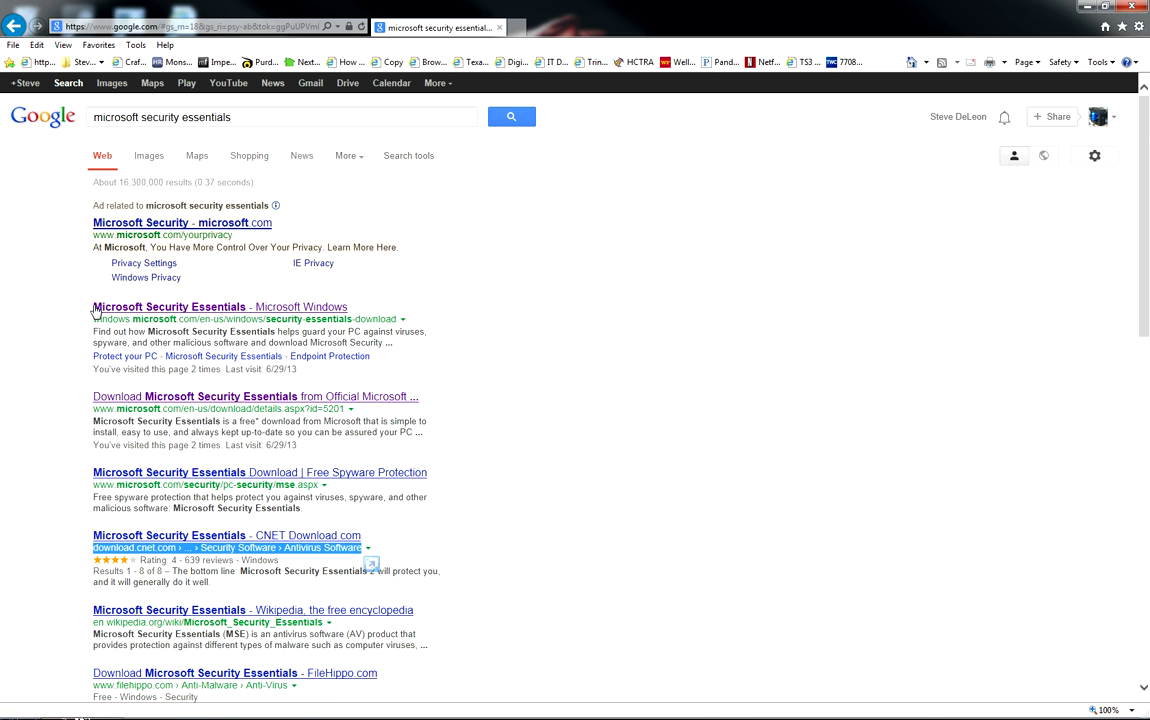
left_click_drag(91, 322, 387, 327)
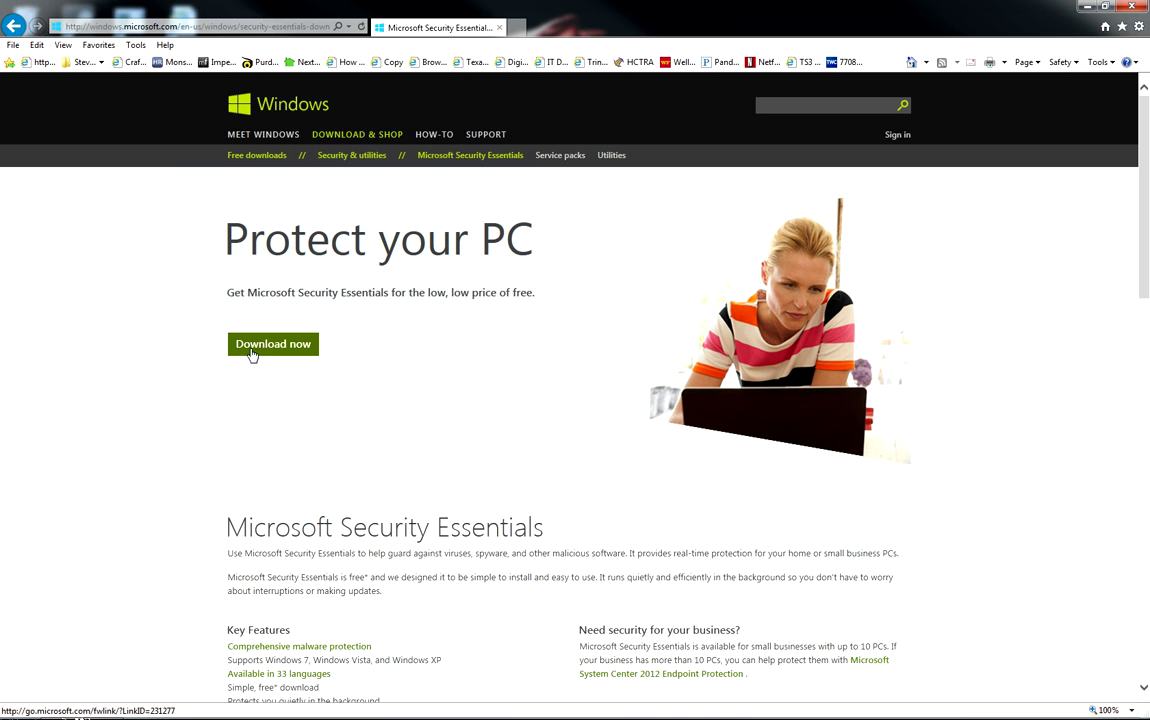
Download mseinstall.exe from Microsoft's official page and run the installer
left_click(258, 352)
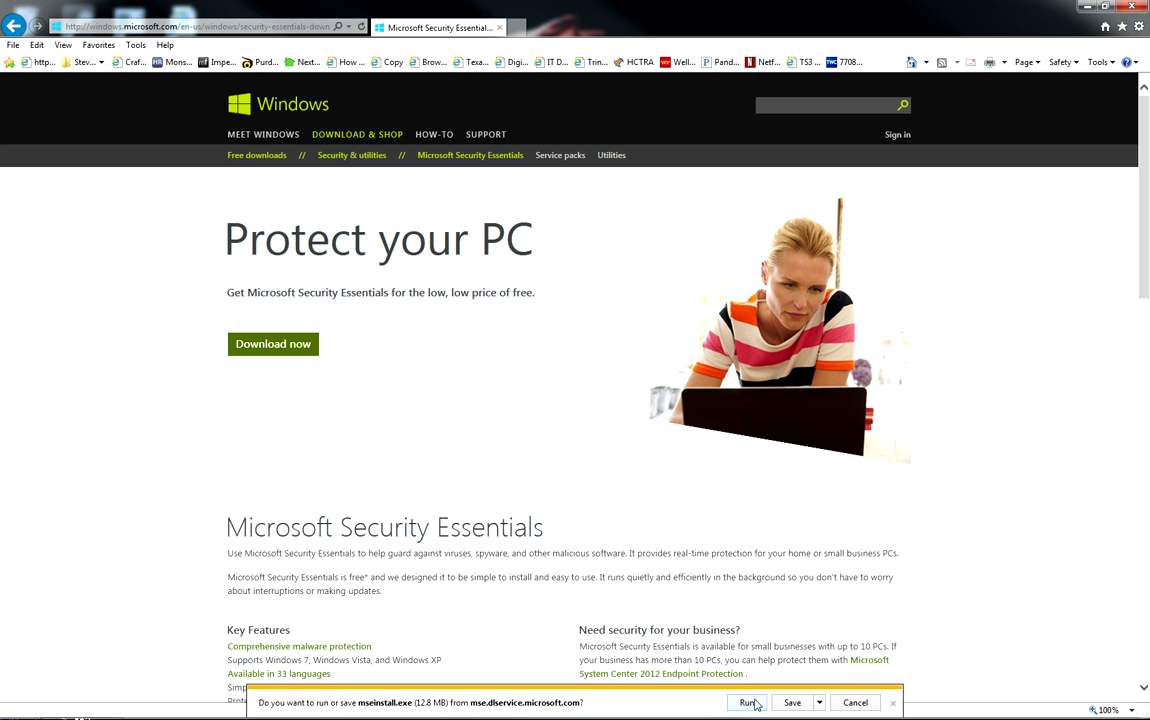
left_click(743, 700)
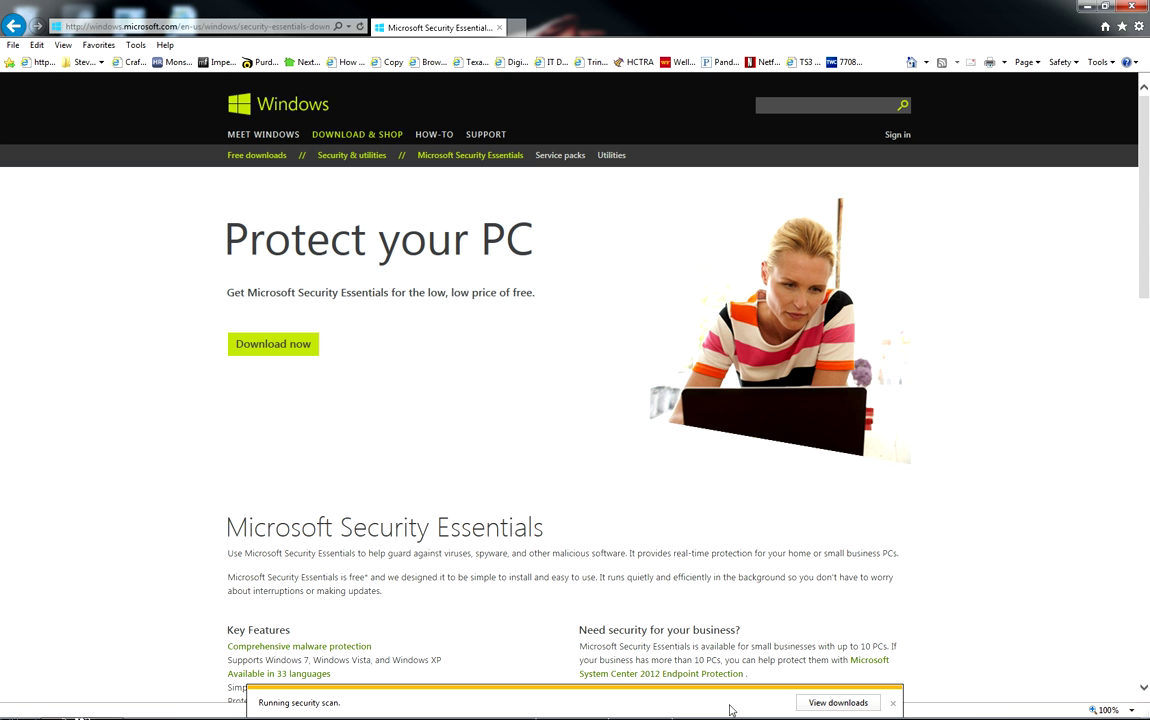
Minimize the browser so the Security Essentials installer wizard is in view
key("super+d")
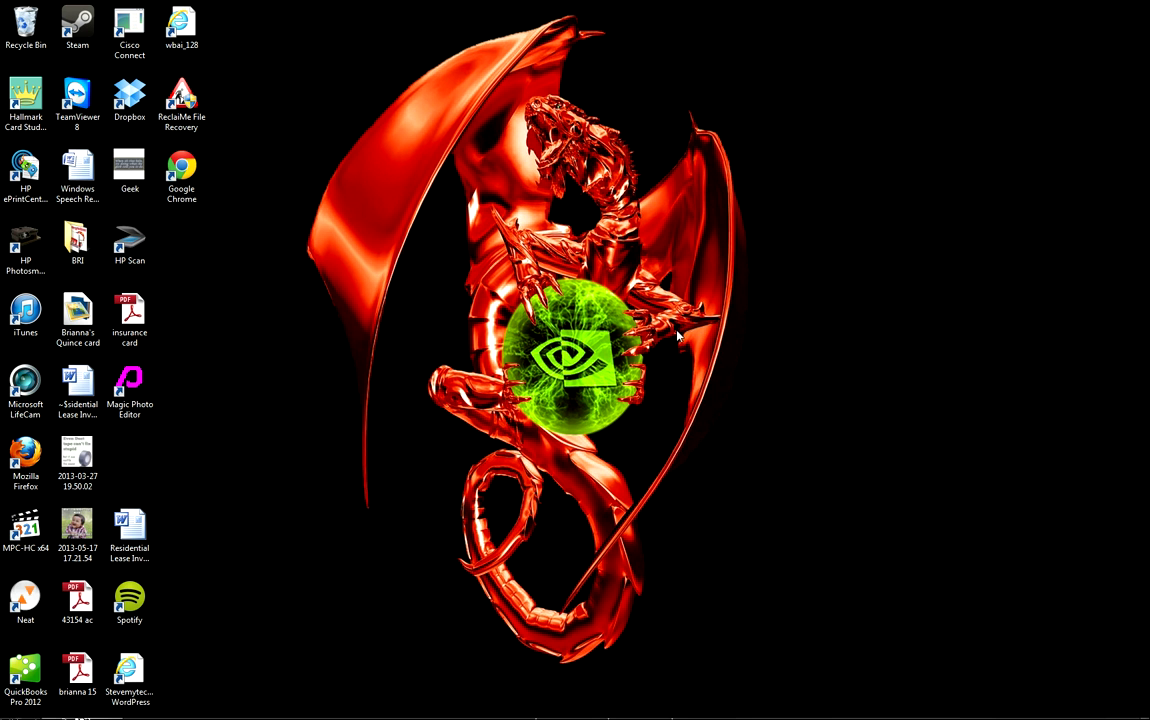
left_click(61, 706)
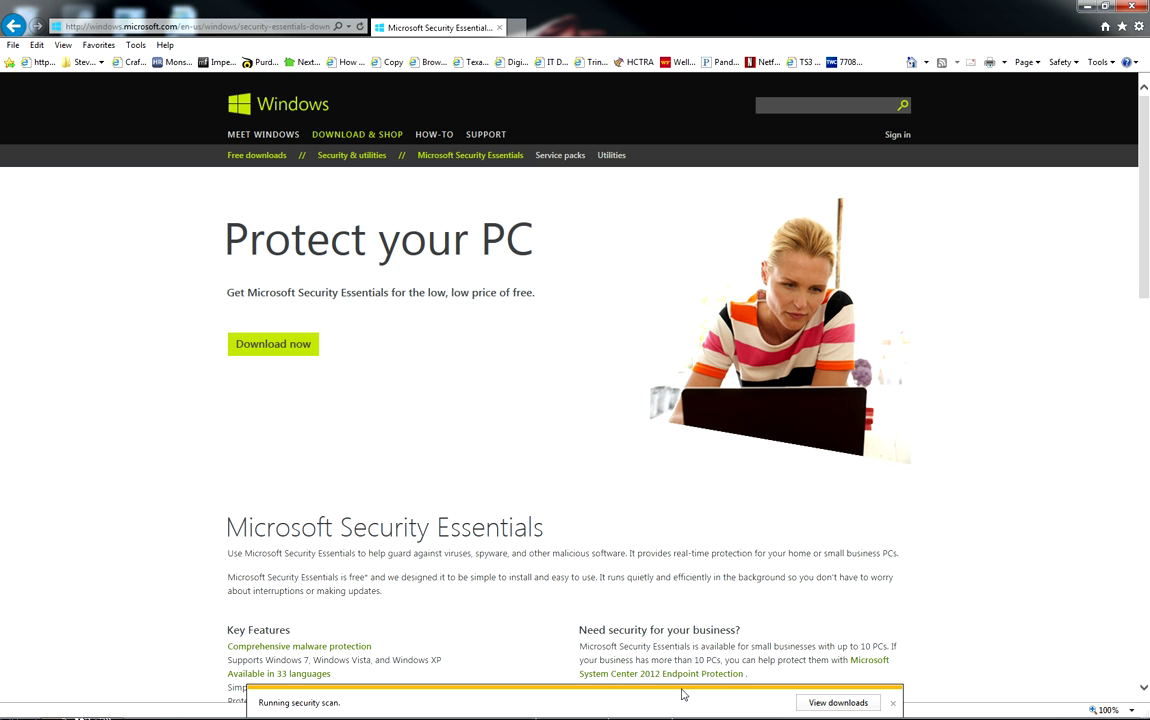
left_click(1087, 6)
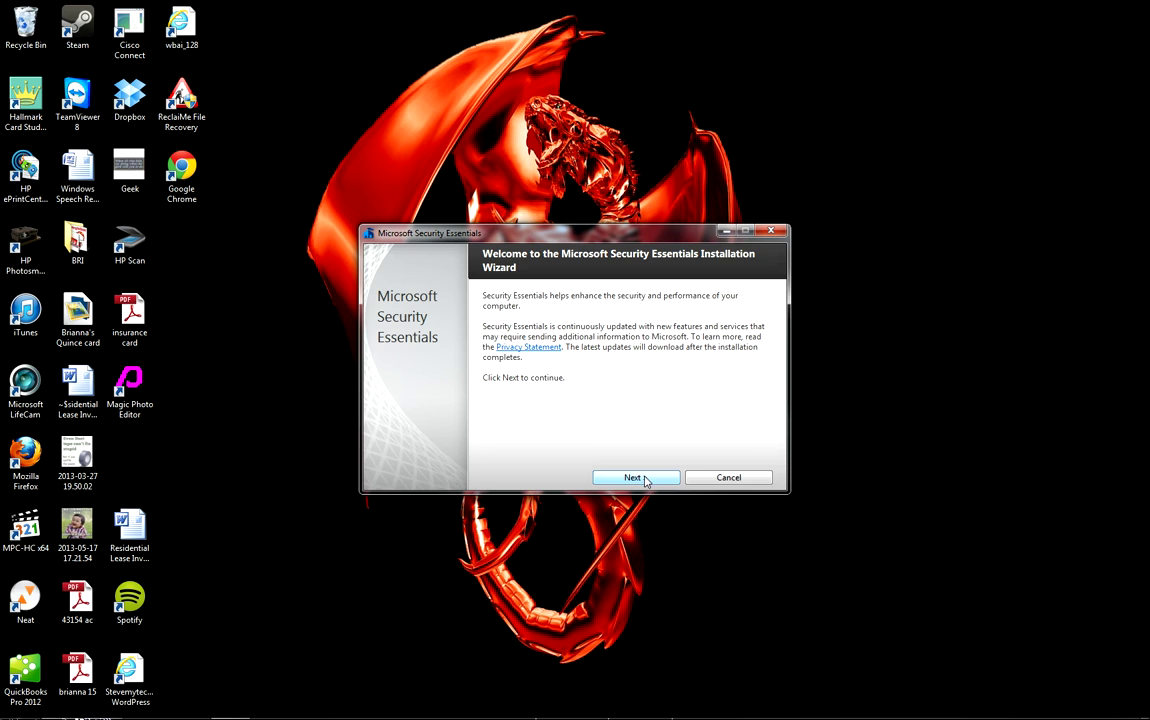
Accept the licence terms and decline the Customer Experience Improvement Program
left_click(646, 481)
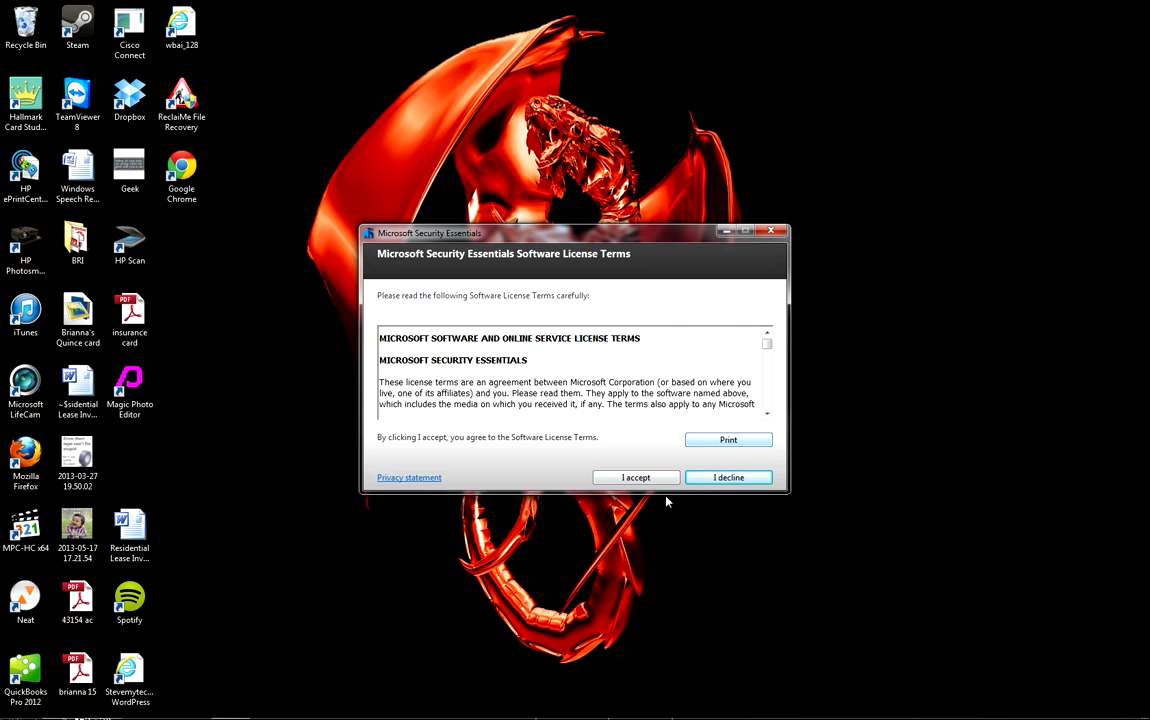
left_click(636, 478)
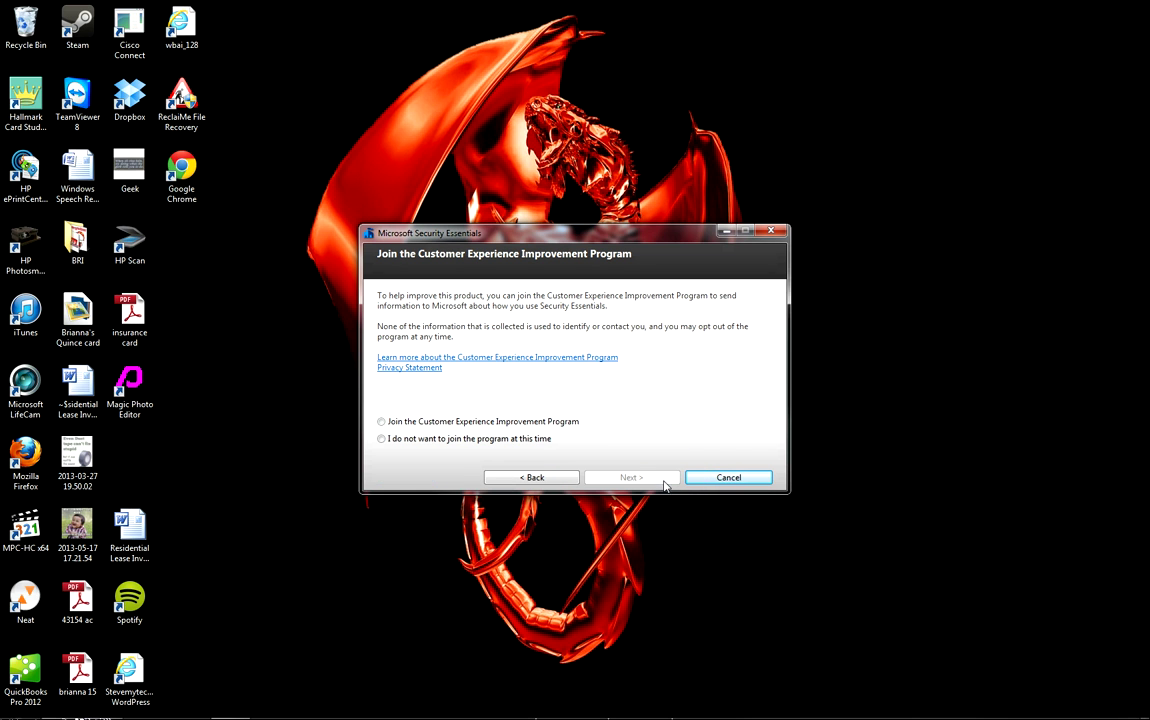
left_click(542, 445)
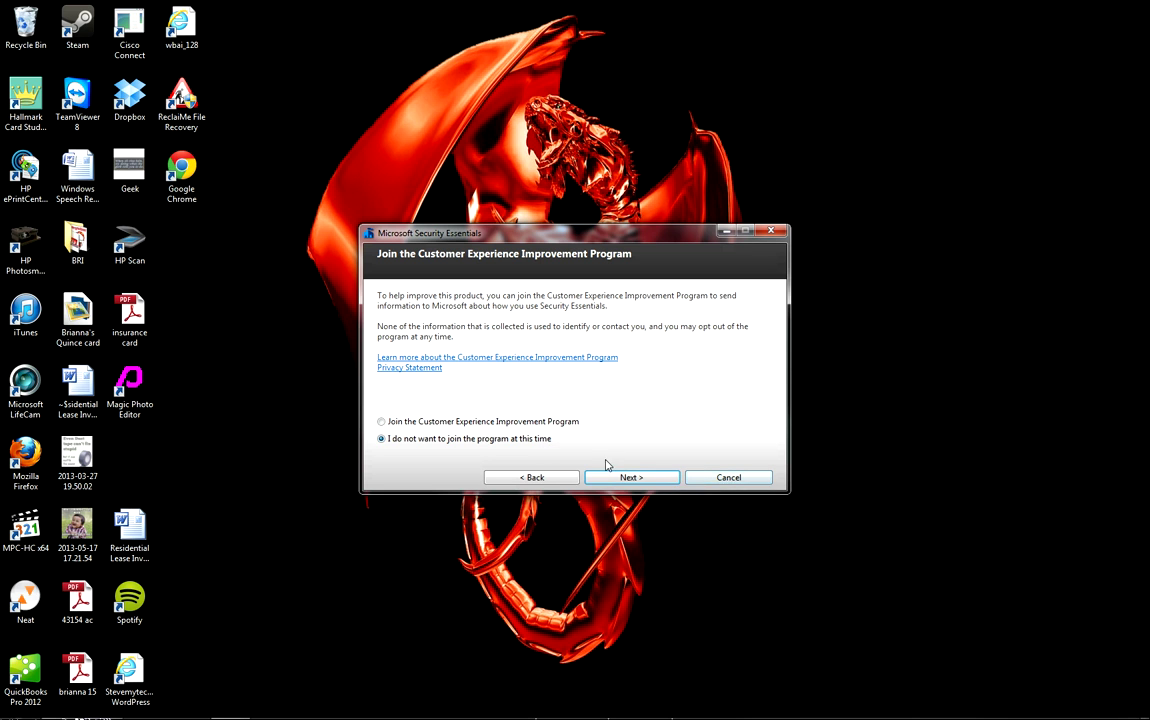
left_click(606, 478)
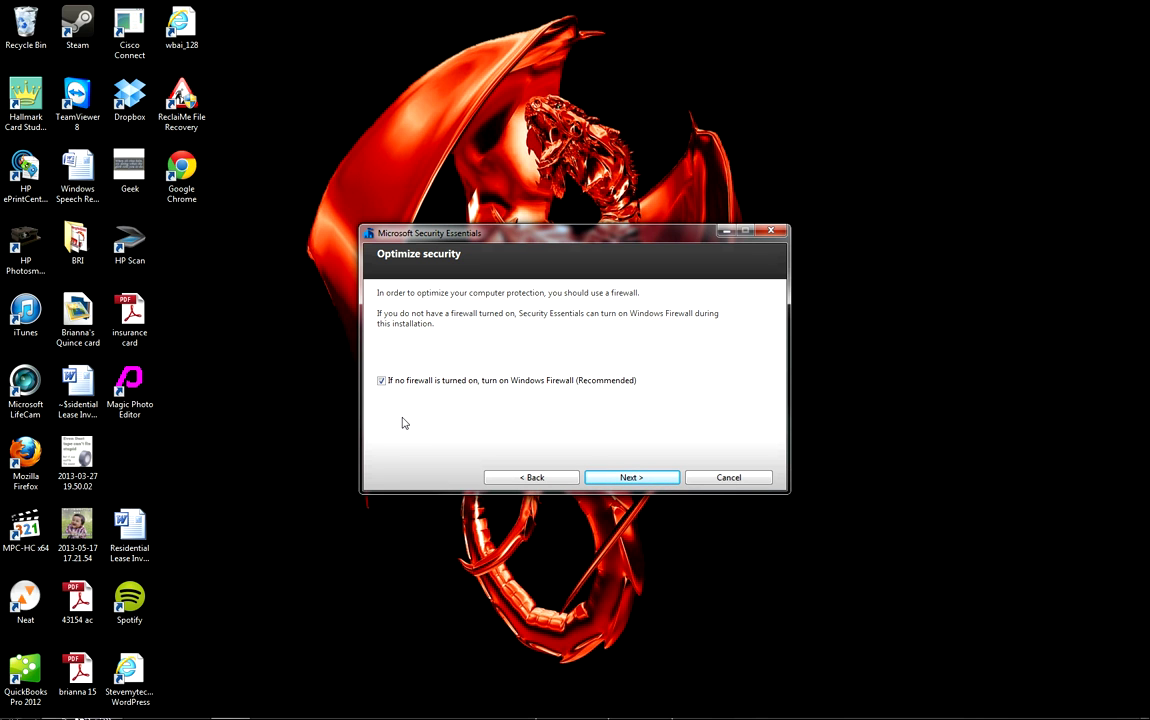
Keep the Windows Firewall option checked, install Security Essentials, and finish the wizard
left_click(664, 478)
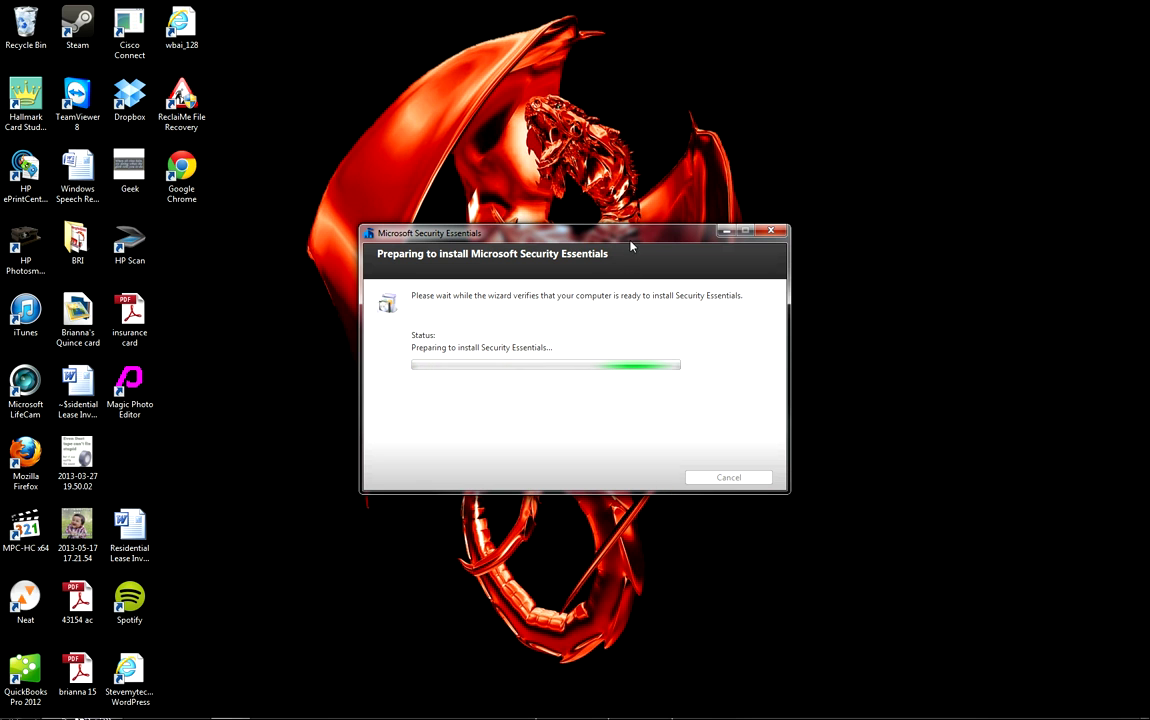
left_click_drag(640, 241, 871, 298)
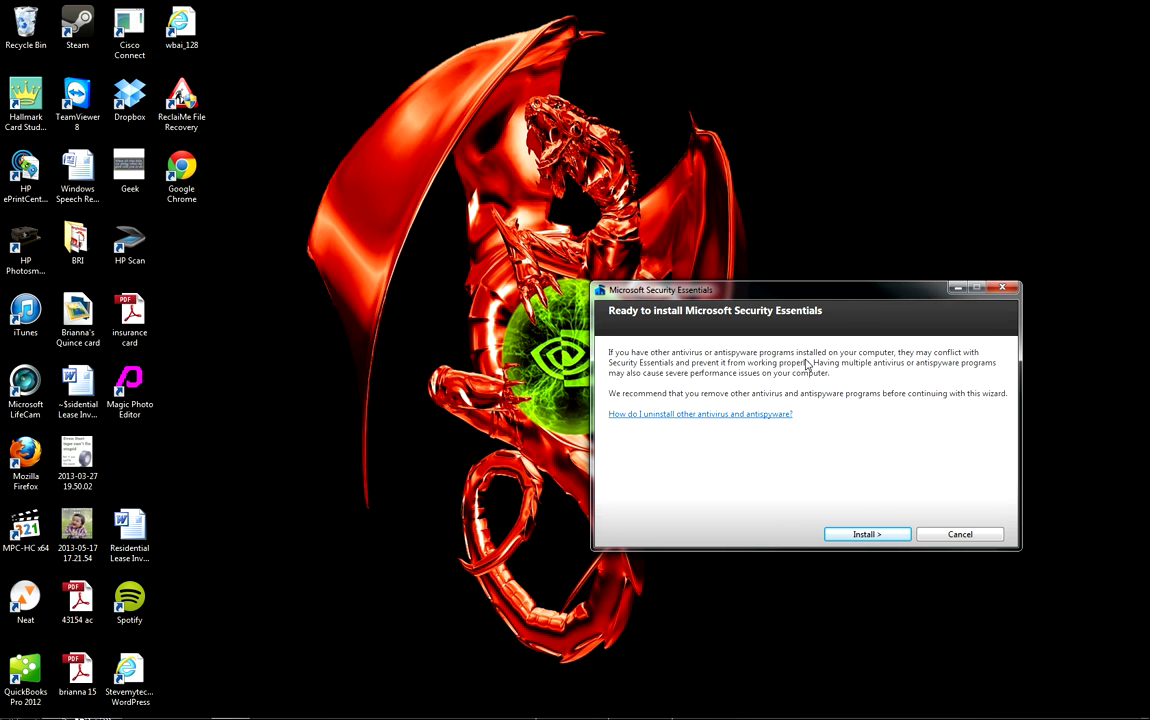
left_click(869, 534)
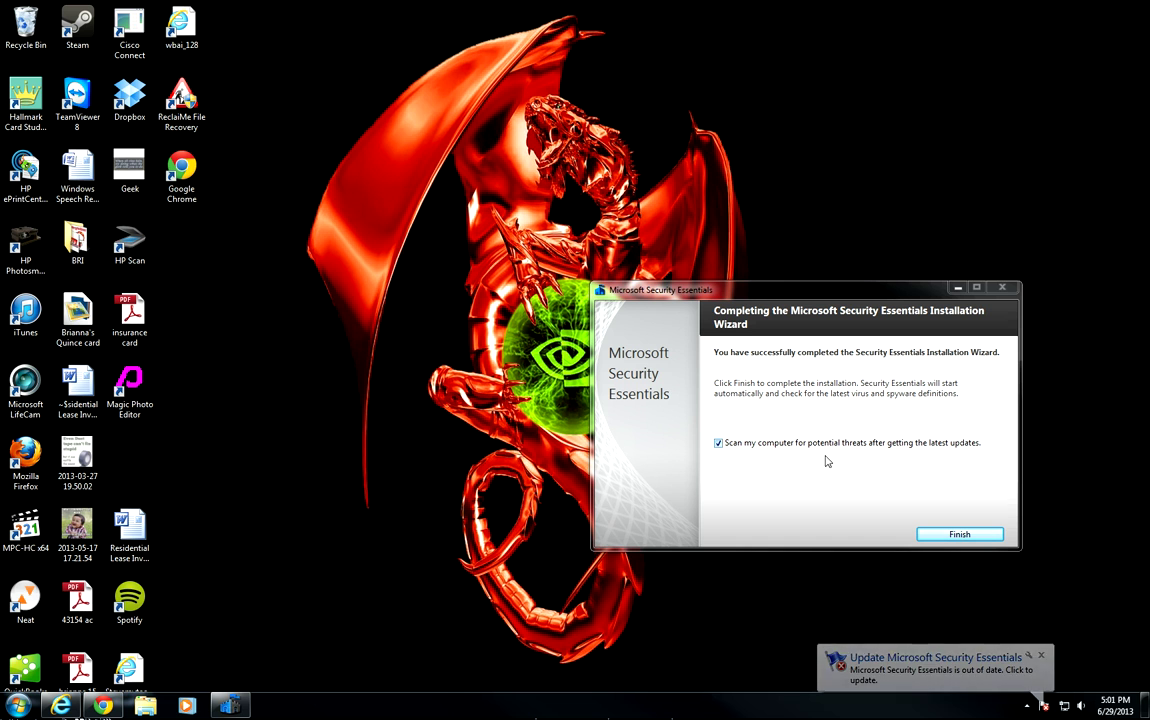
left_click(958, 535)
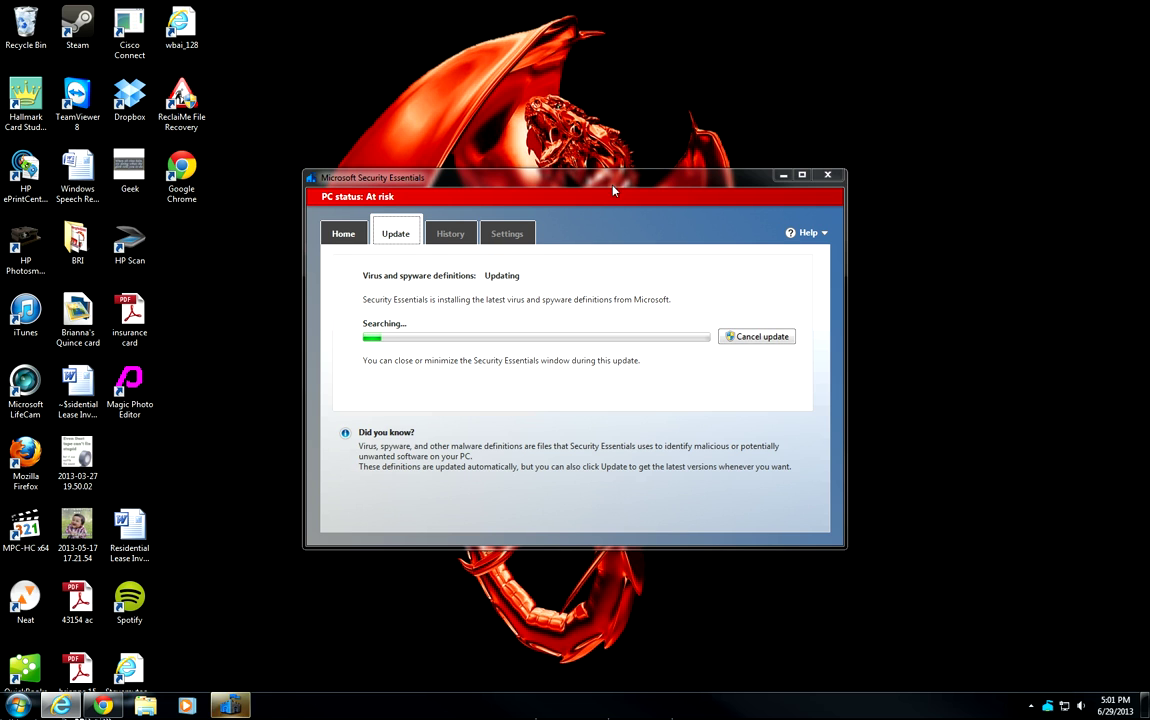
Move the Security Essentials window aside while definitions update and the first quick scan starts
left_click_drag(641, 190, 801, 254)
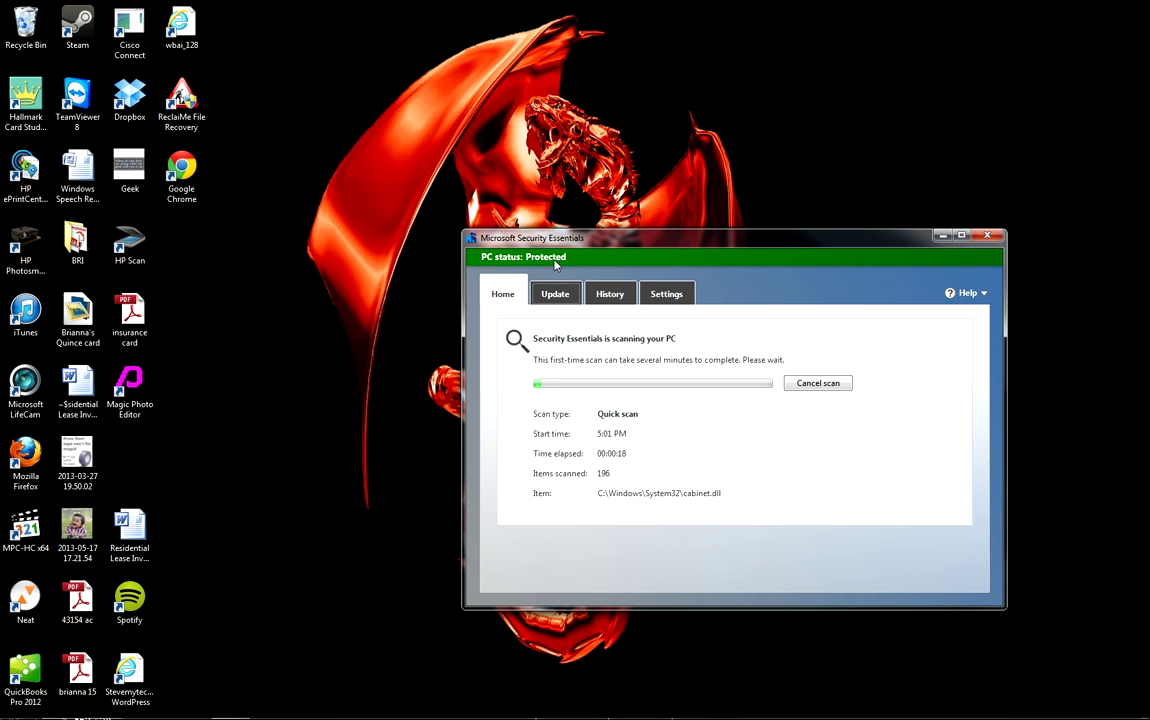
Update the virus definitions from the Update tab, then view the empty quarantine History
left_click(555, 292)
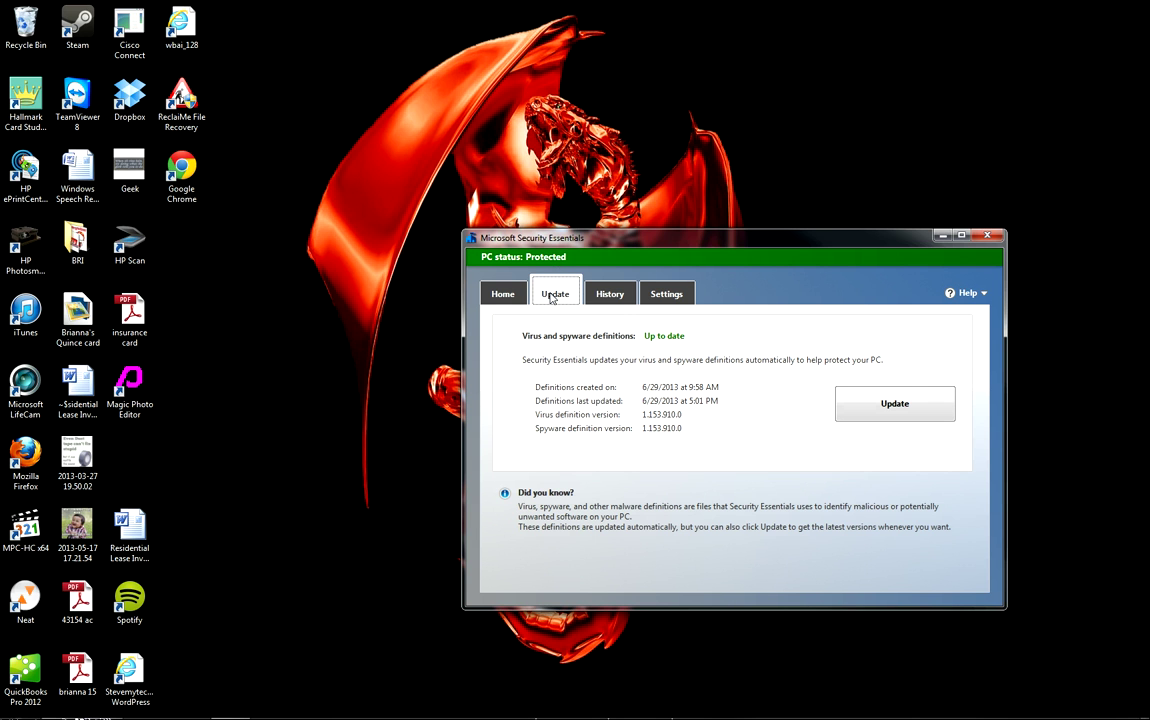
left_click(885, 402)
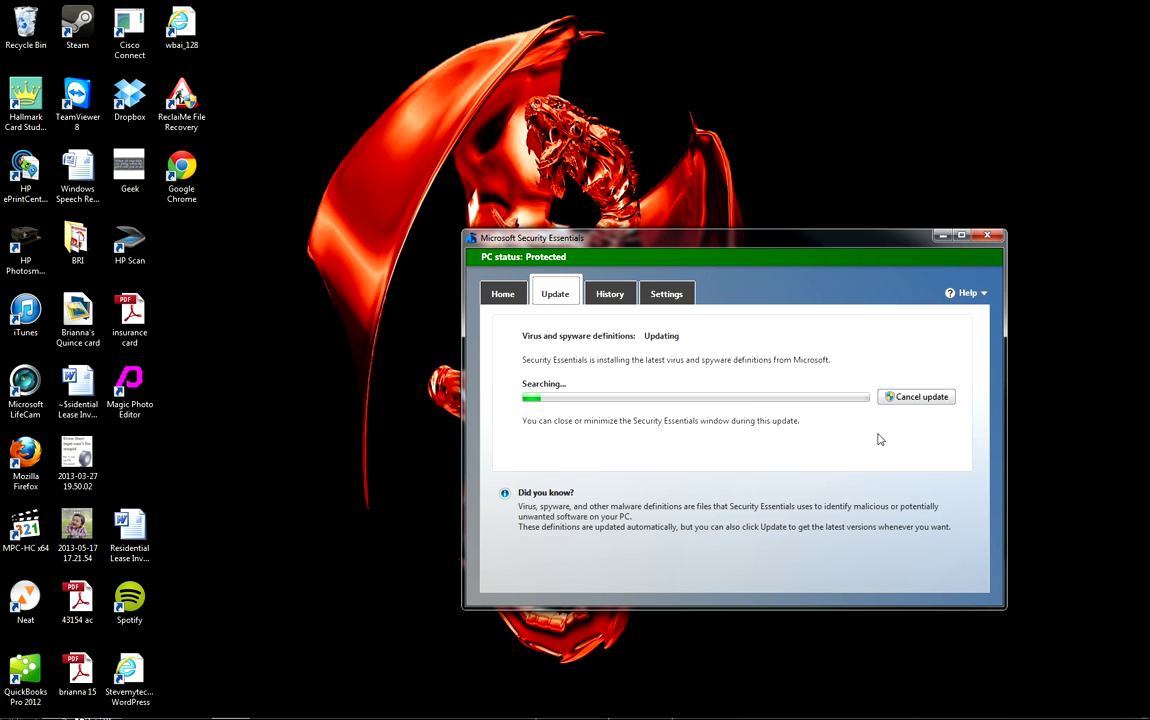
left_click(609, 298)
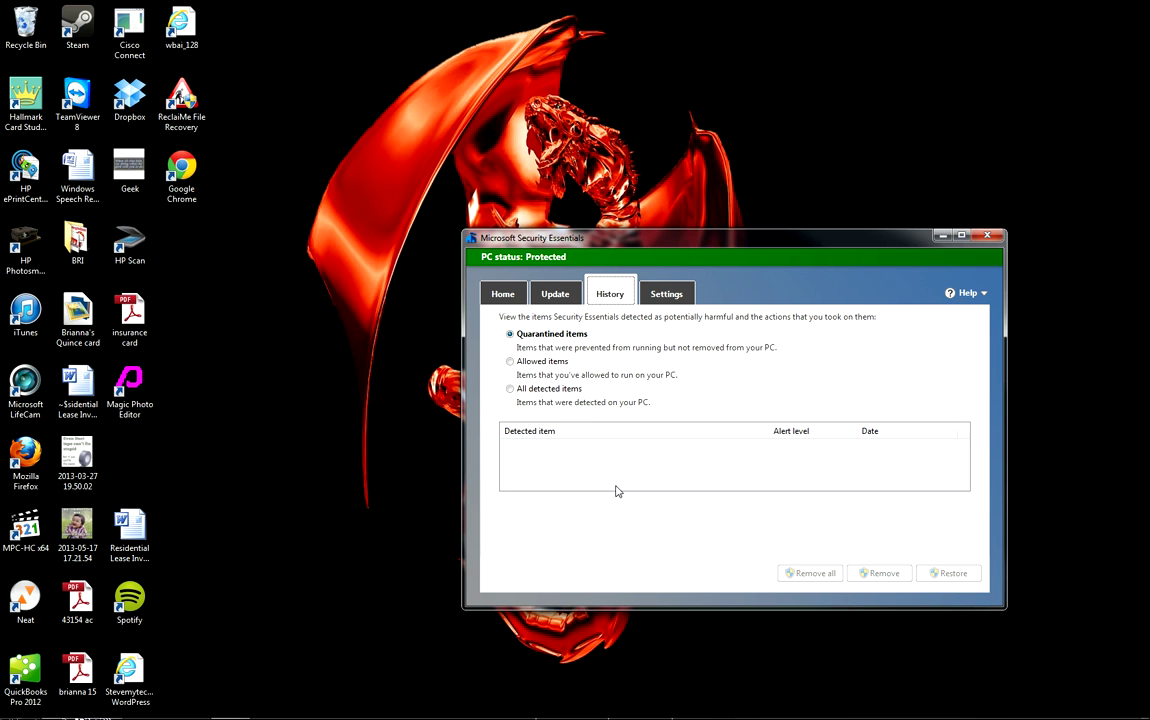
Schedule a daily Full scan around 10:00 PM that runs even while the PC is in use
left_click(662, 293)
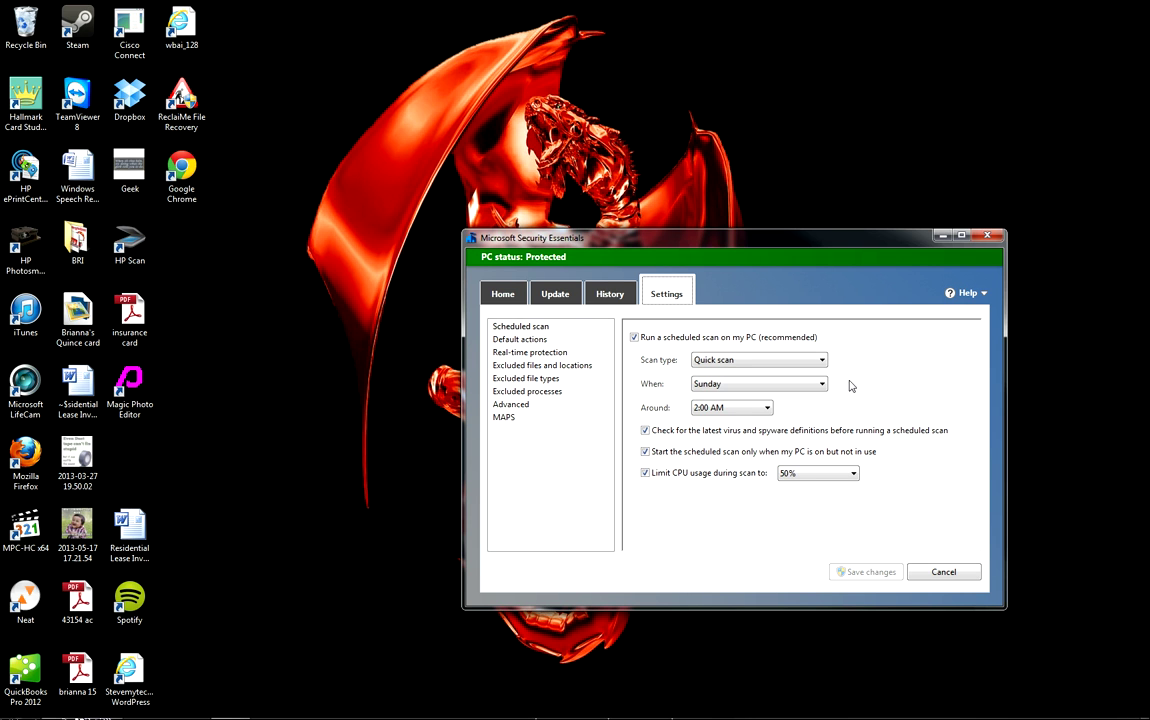
left_click(772, 360)
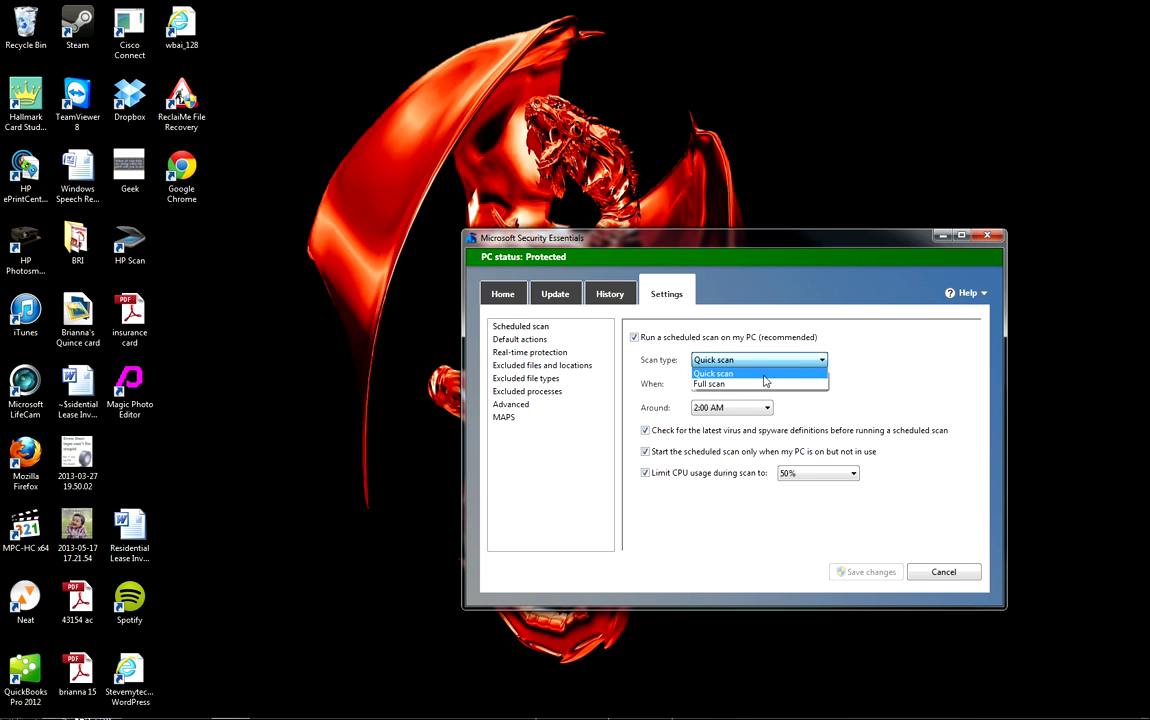
left_click(760, 384)
left_click(759, 387)
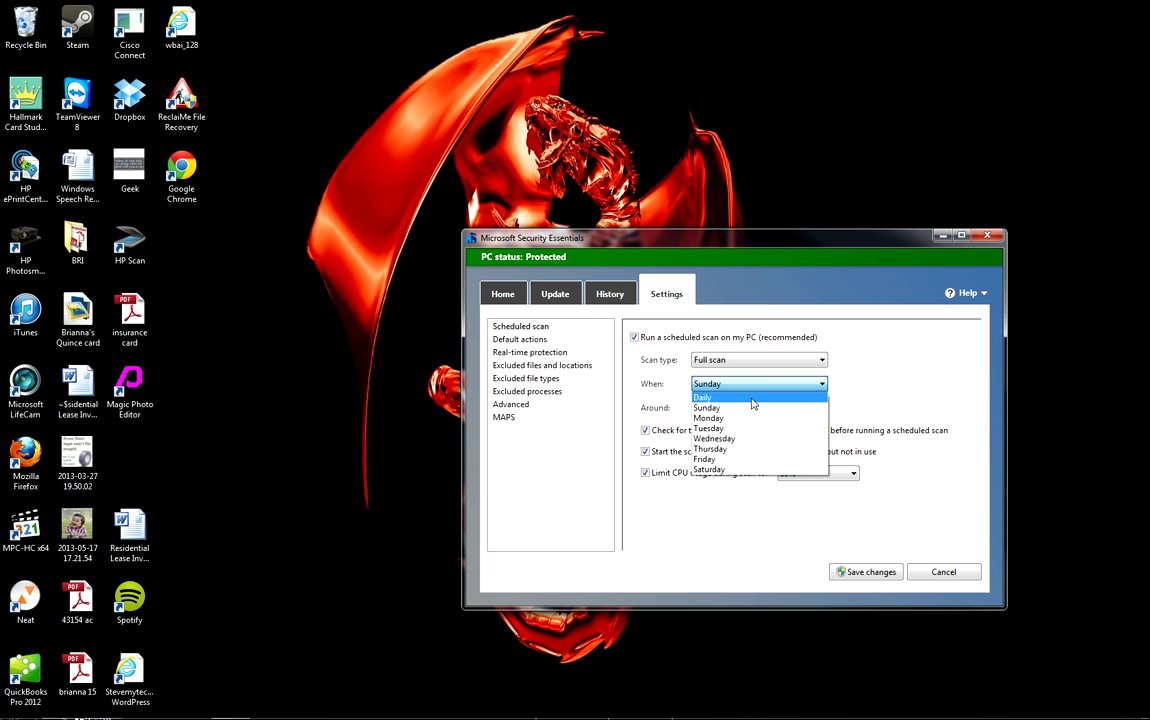
left_click(752, 399)
left_click(741, 408)
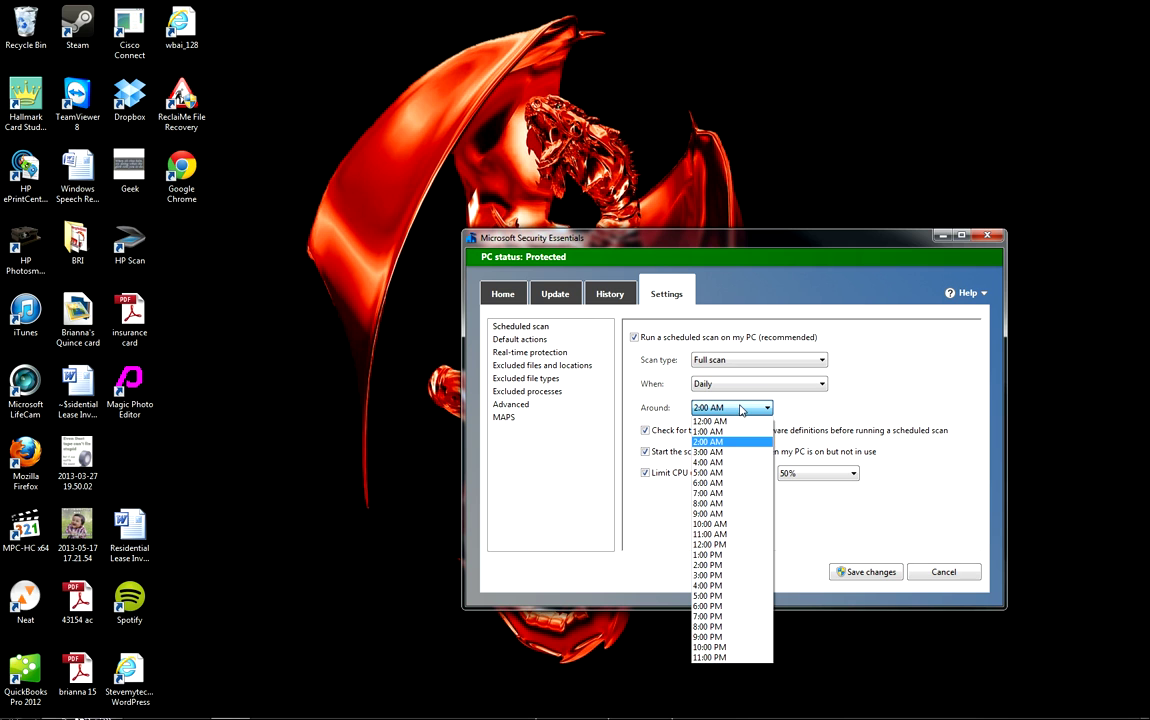
left_click(720, 649)
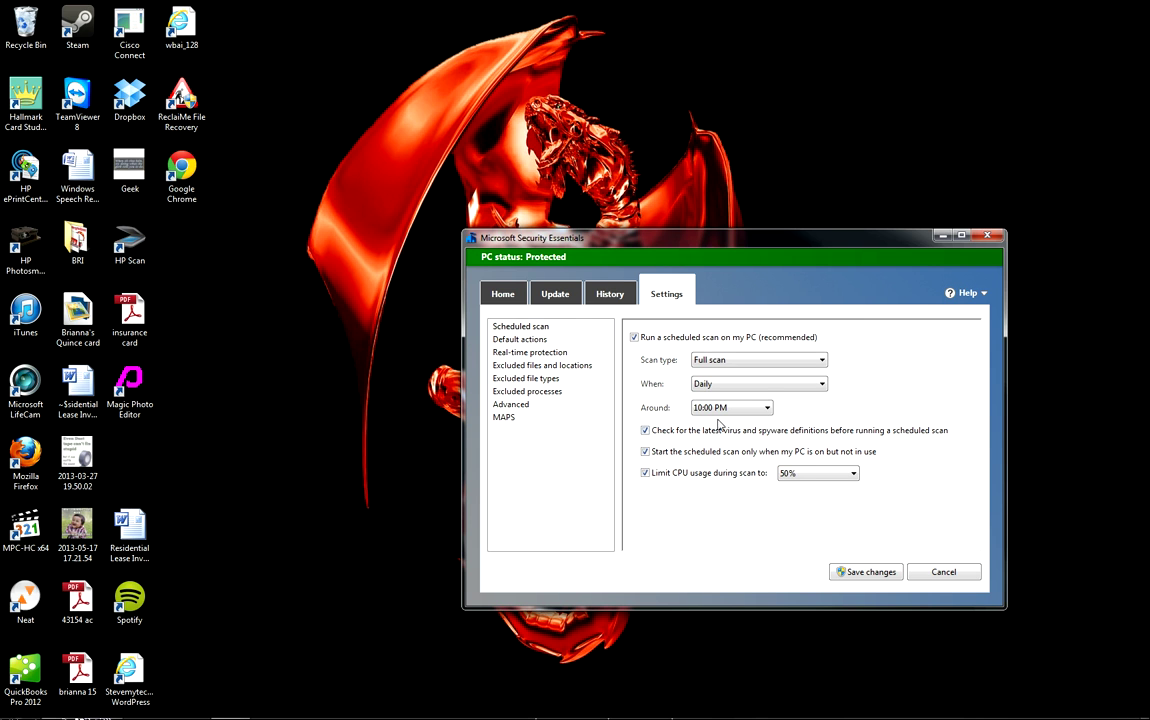
left_click(645, 430)
left_click(645, 430)
left_click(645, 452)
left_click(845, 573)
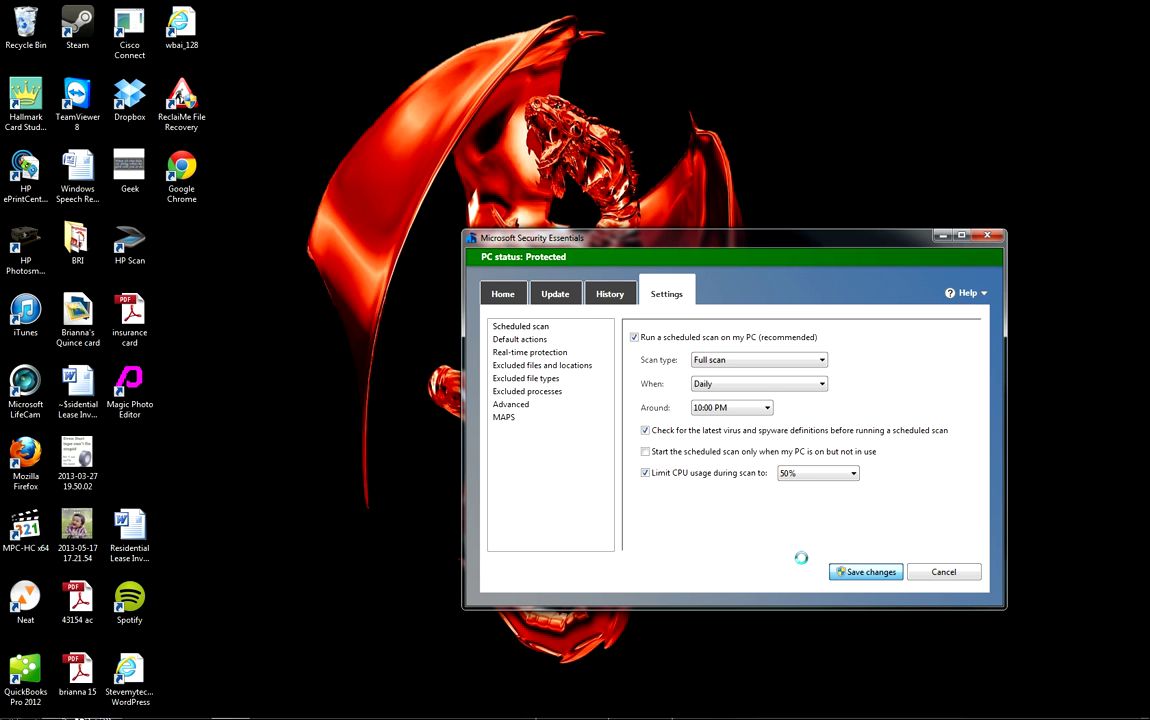
Turn on 'Scan removable drives' in Advanced settings and save the change
left_click(512, 405)
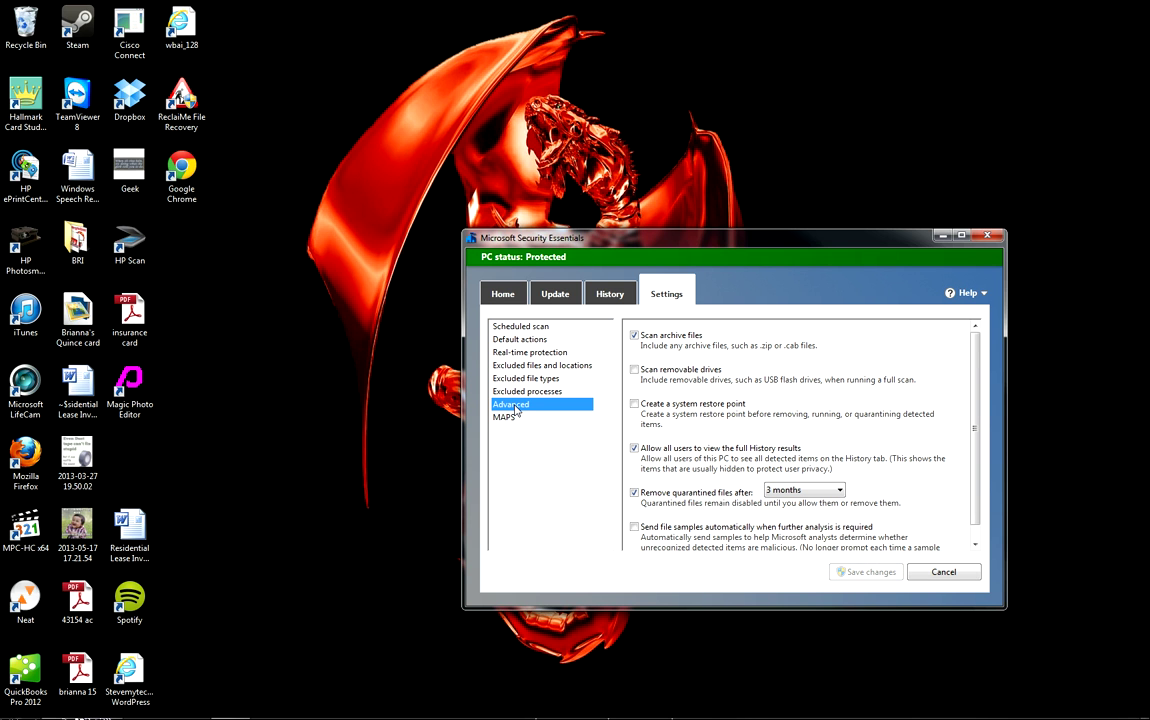
left_click(635, 371)
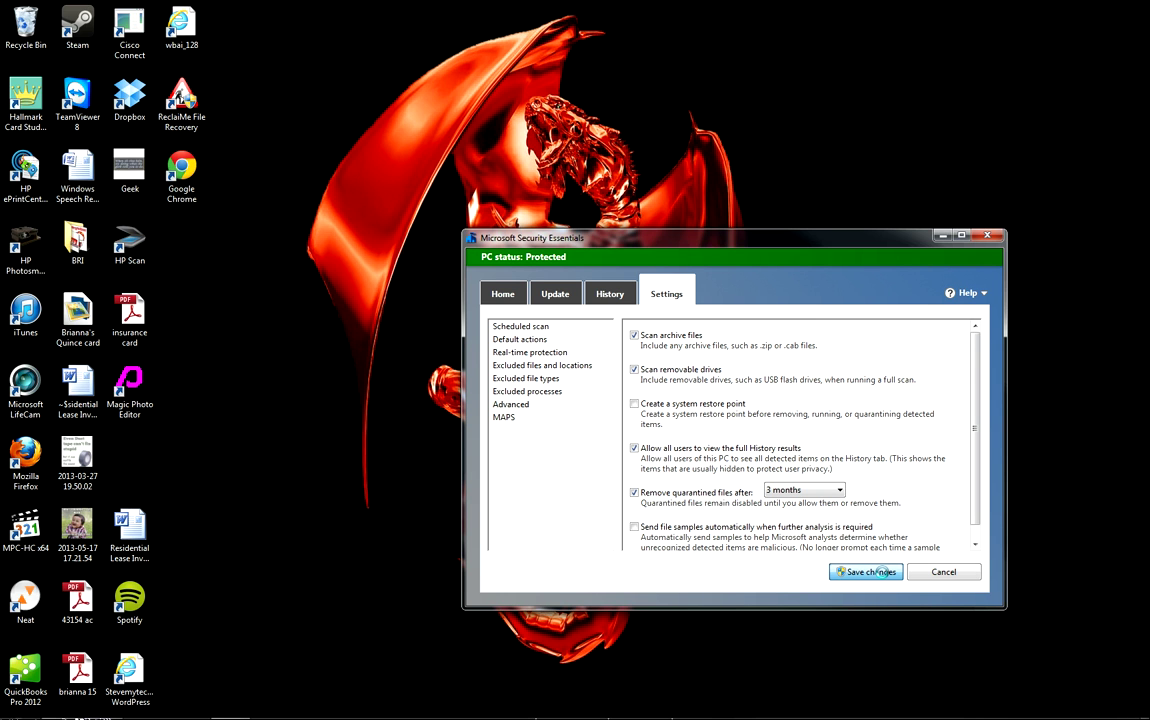
left_click(870, 572)
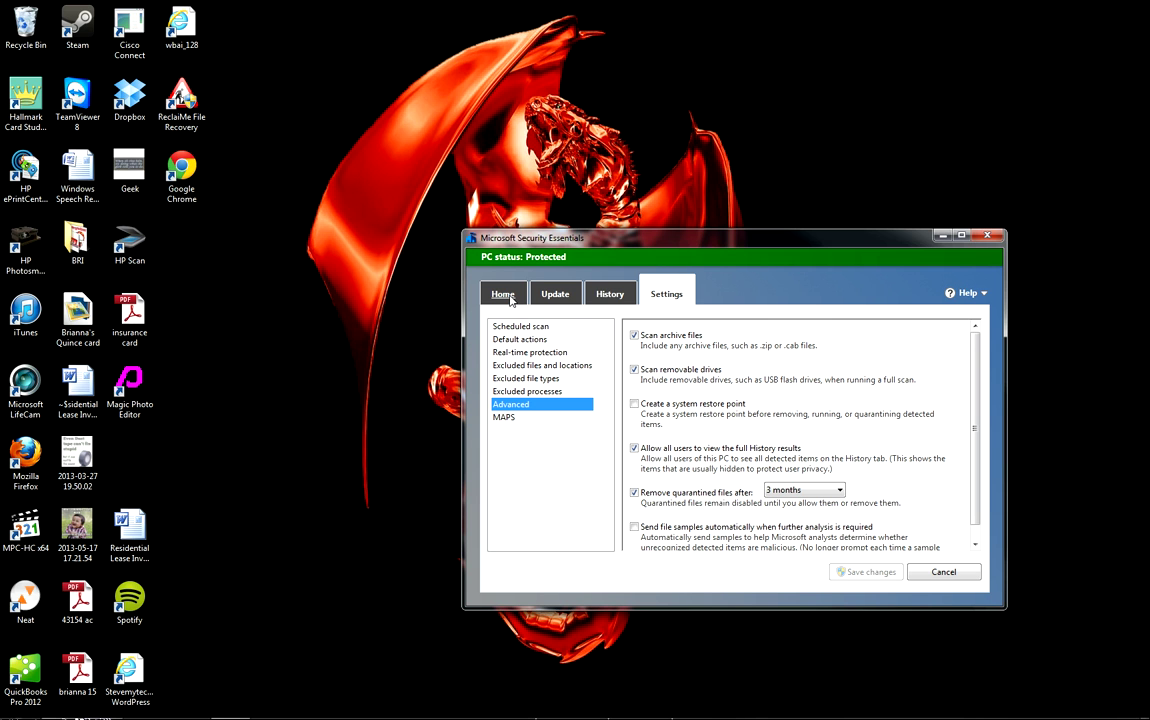
Cancel the running quick scan and start a Custom scan from Home
left_click(503, 294)
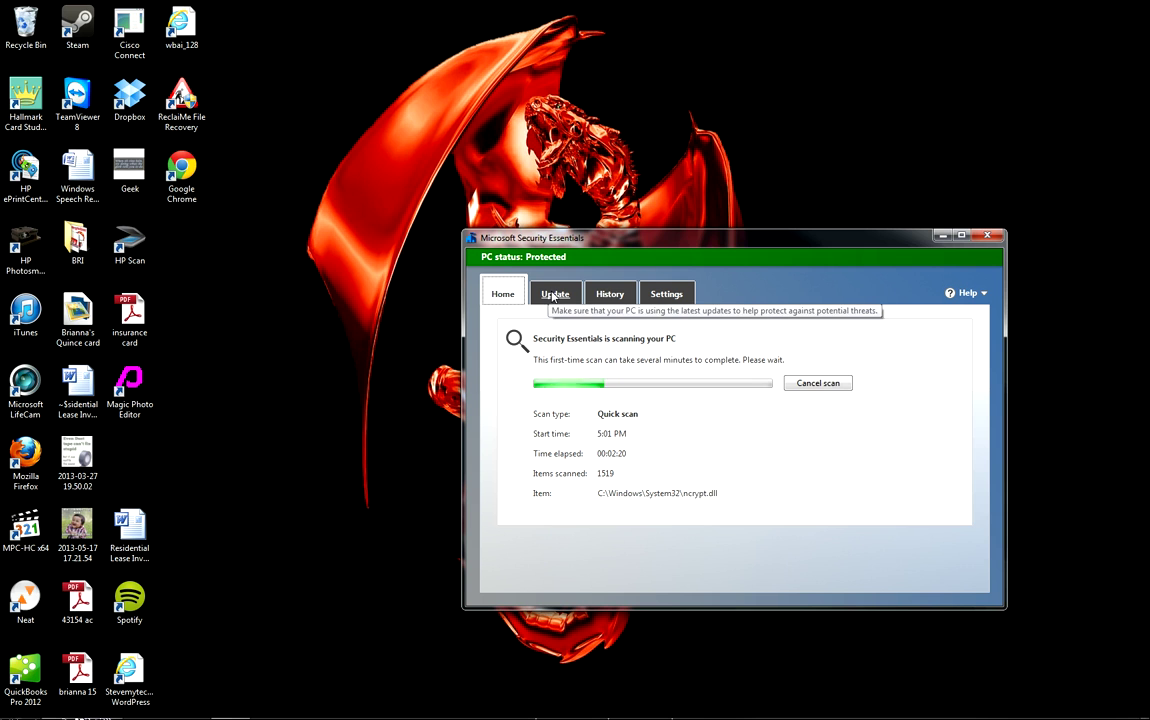
left_click(817, 383)
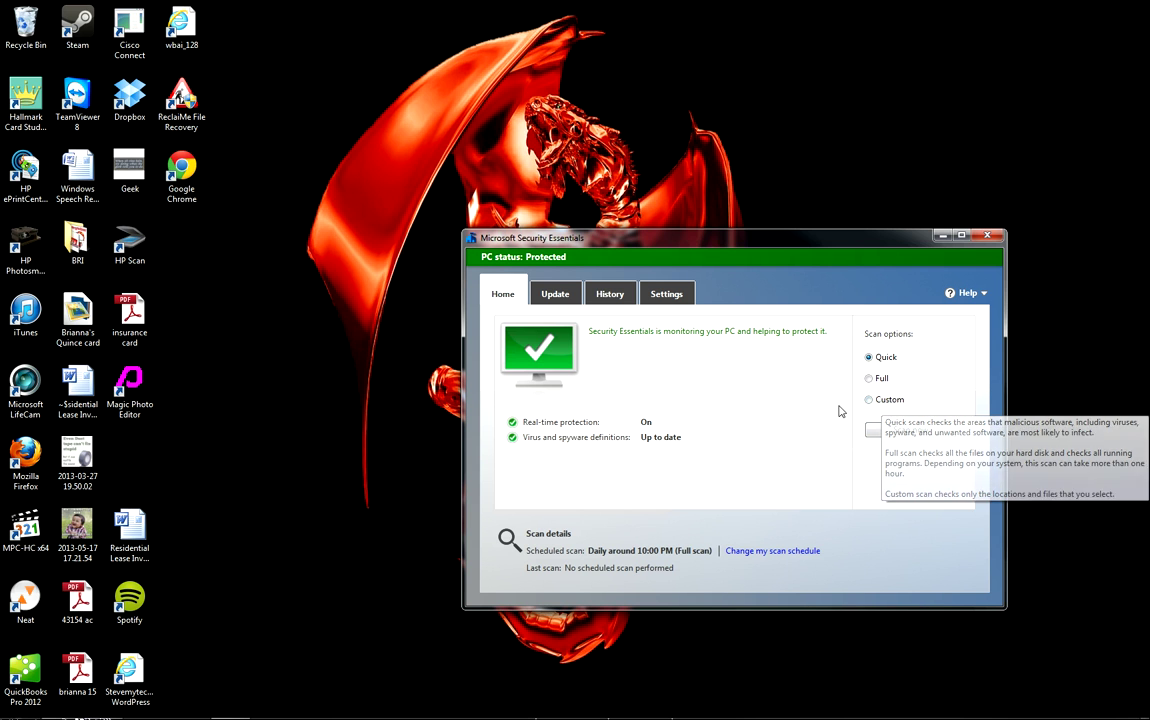
left_click(868, 399)
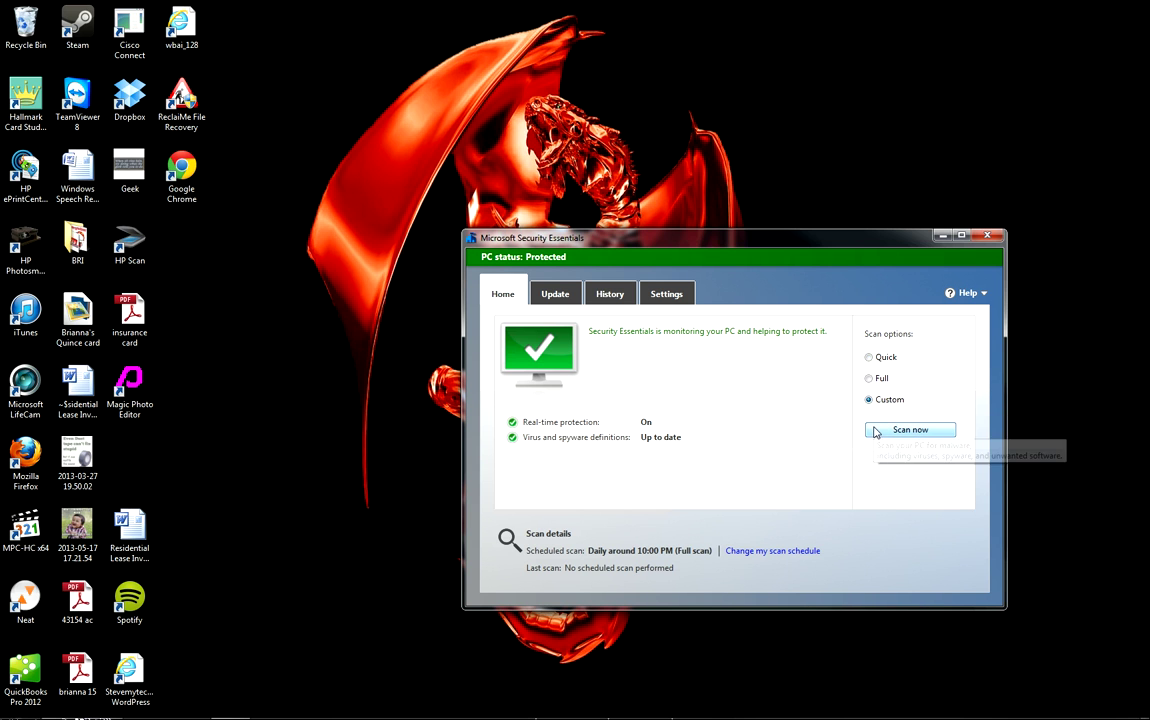
left_click(875, 431)
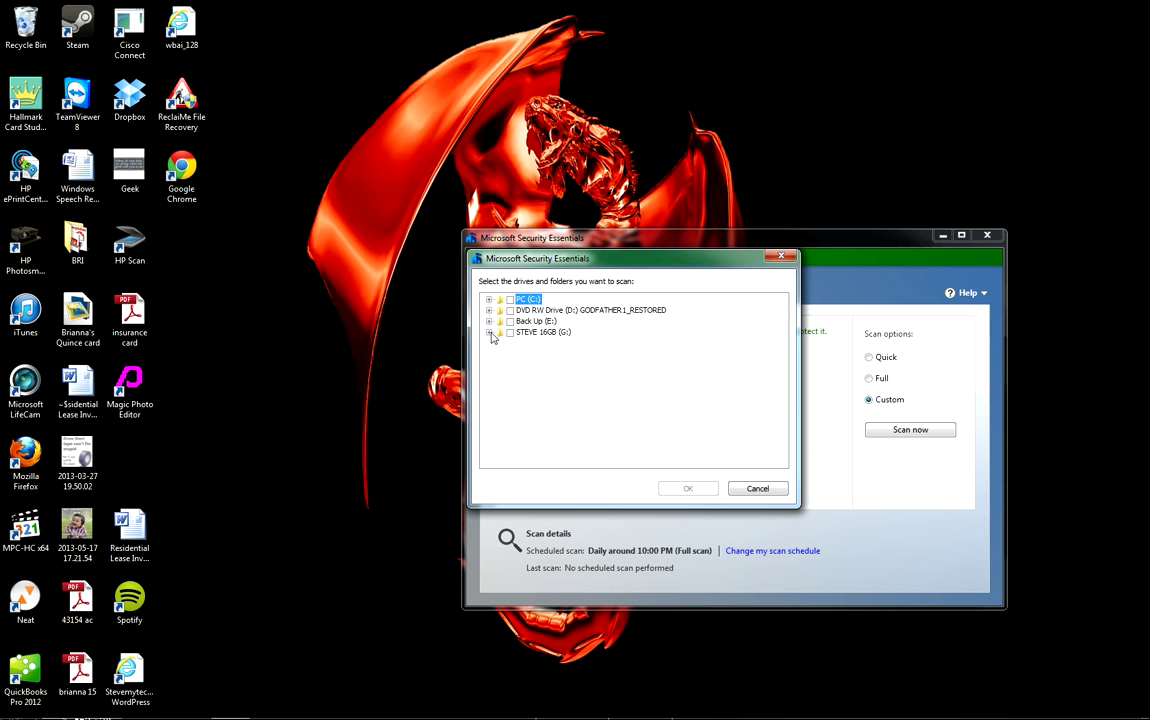
Tick only the 16GB removable drive (G:) in the custom scan drive list
left_click(489, 332)
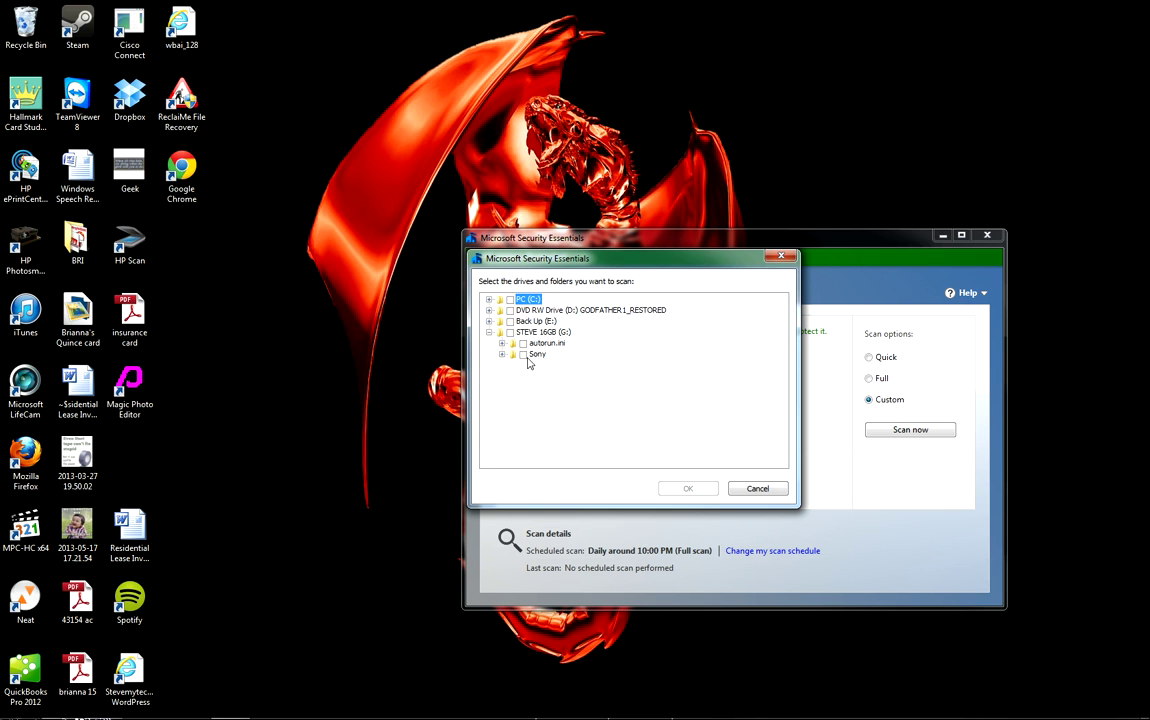
left_click(522, 355)
left_click(522, 355)
left_click(489, 332)
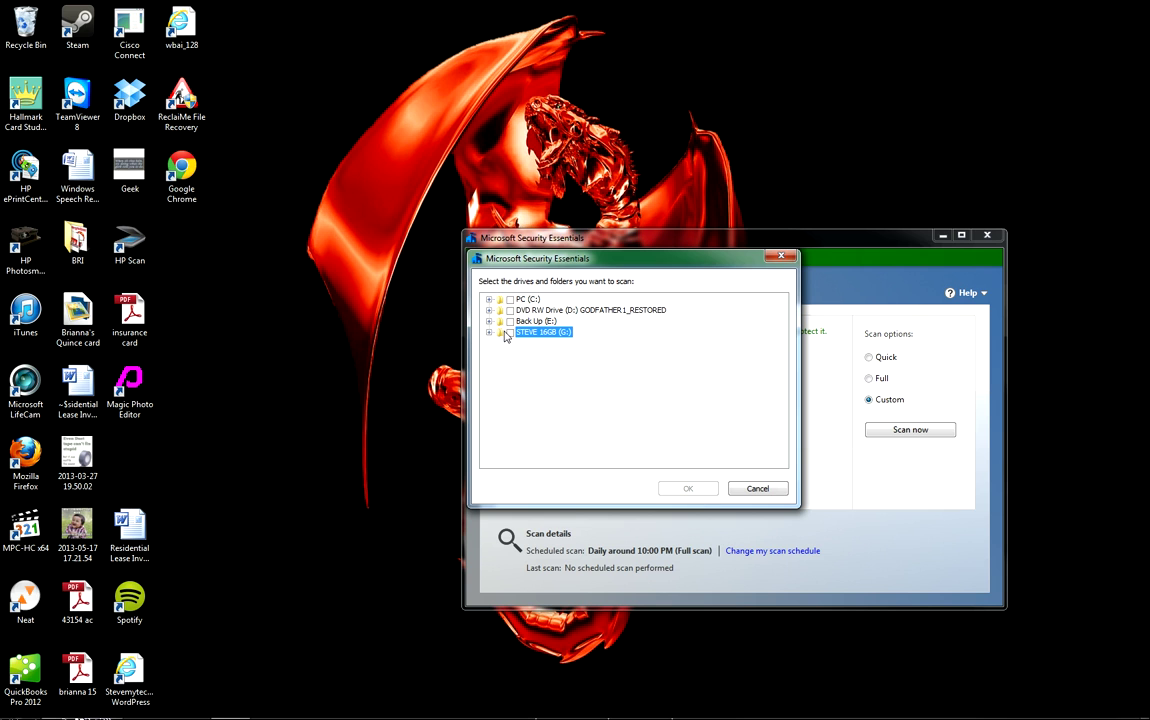
left_click(510, 332)
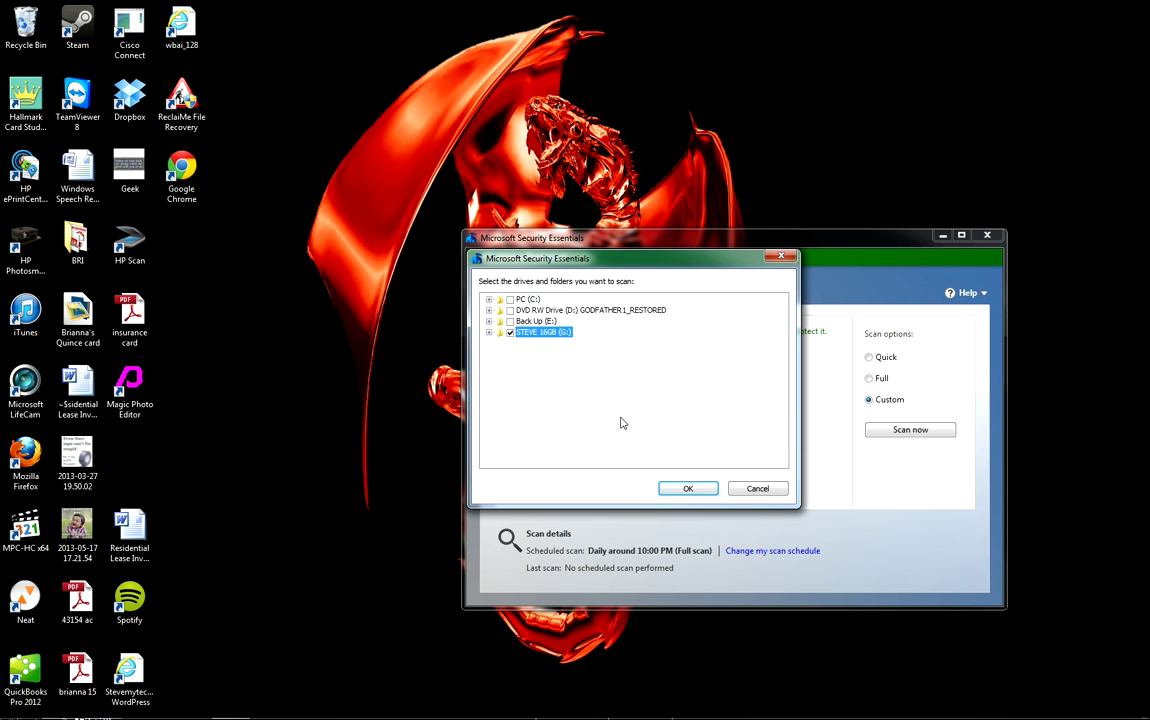
Confirm the G: drive selection so the custom flash-drive scan begins
left_click(686, 488)
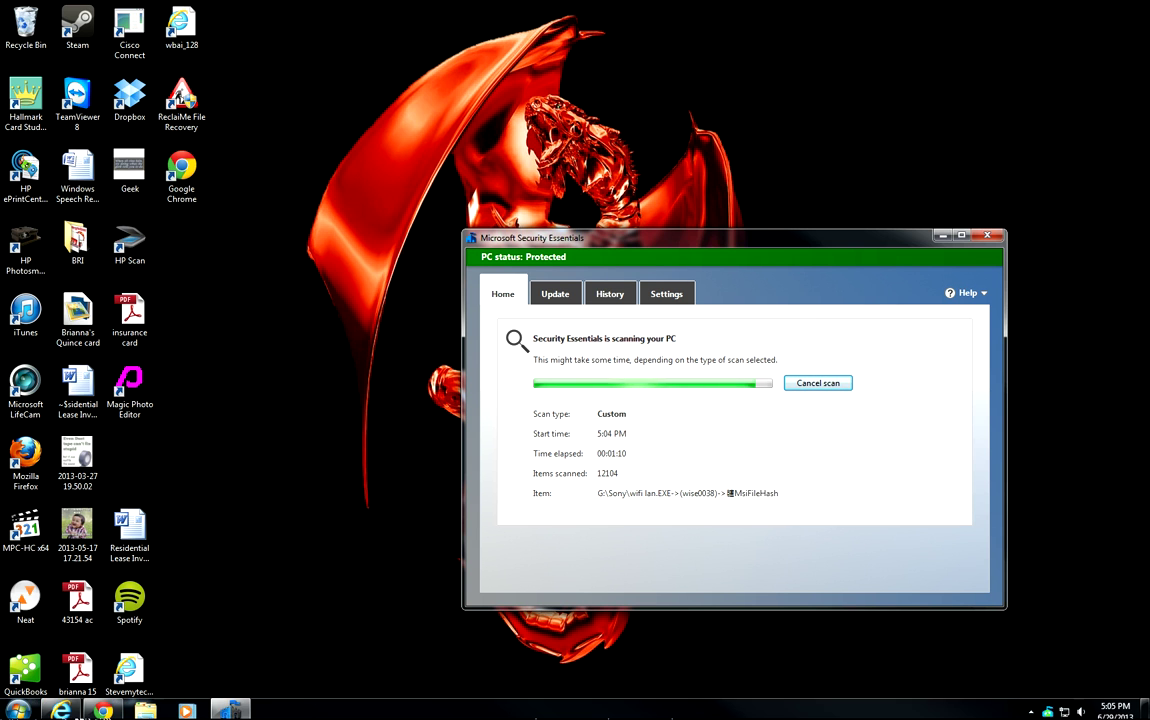
Pin Microsoft Security Essentials to the Start menu from the All Programs list
left_click(20, 706)
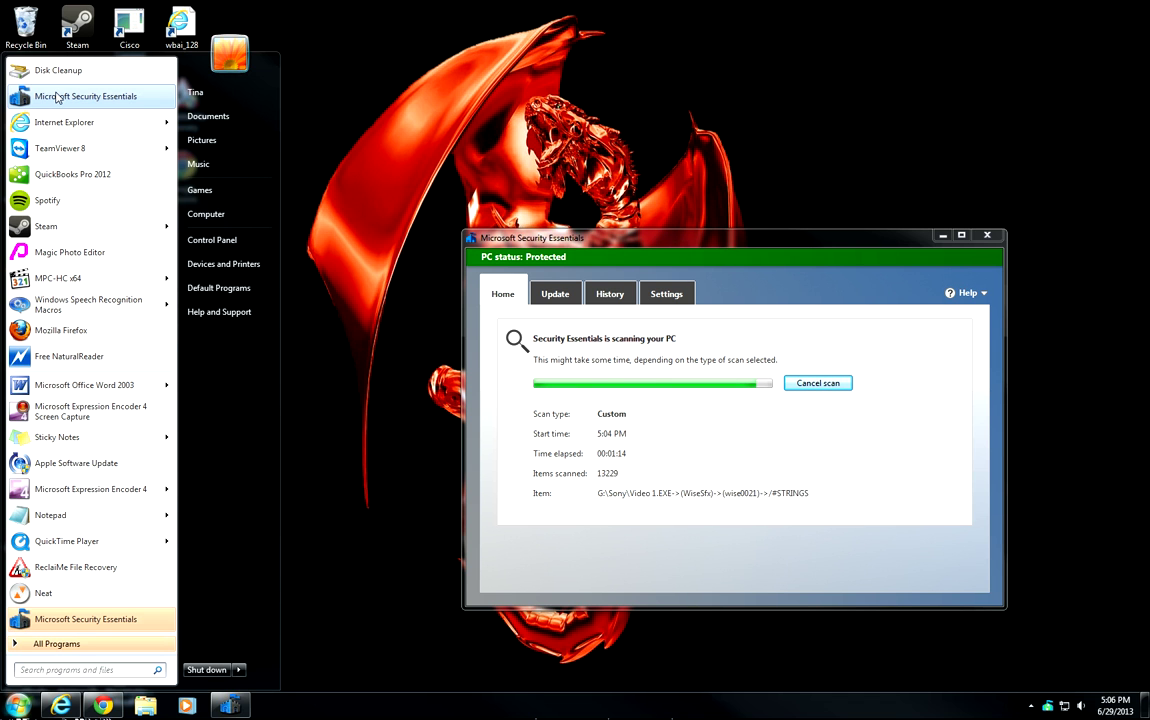
left_click(71, 645)
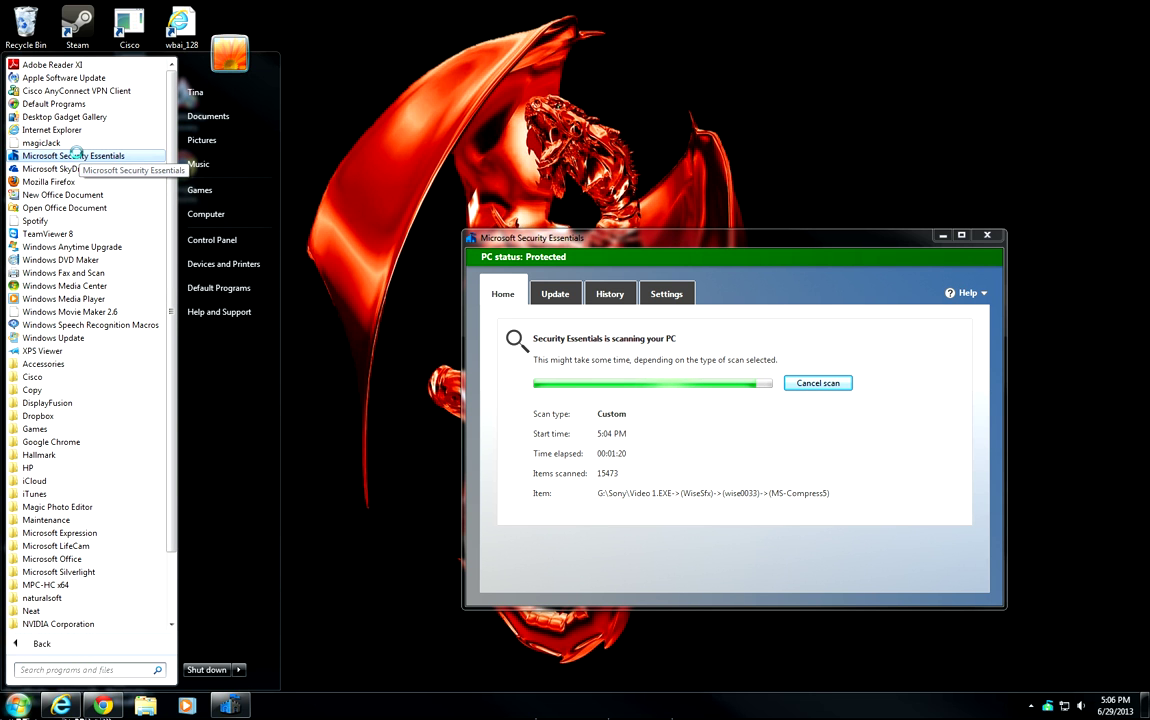
right_click(76, 155)
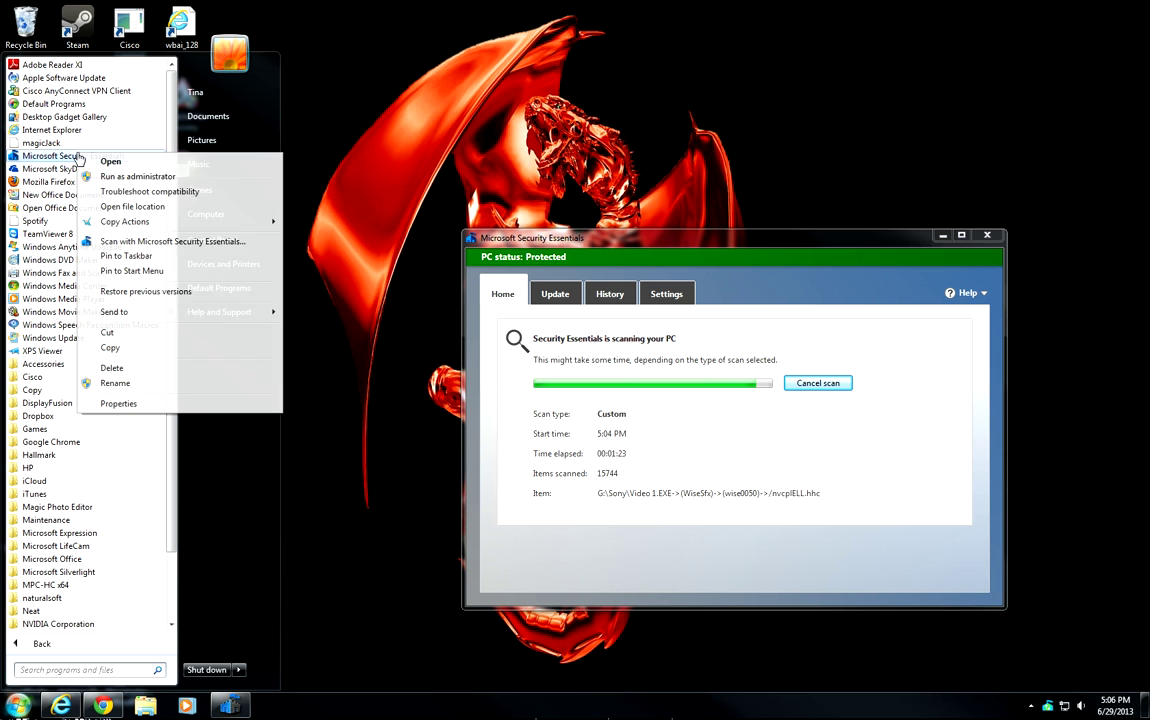
left_click(112, 271)
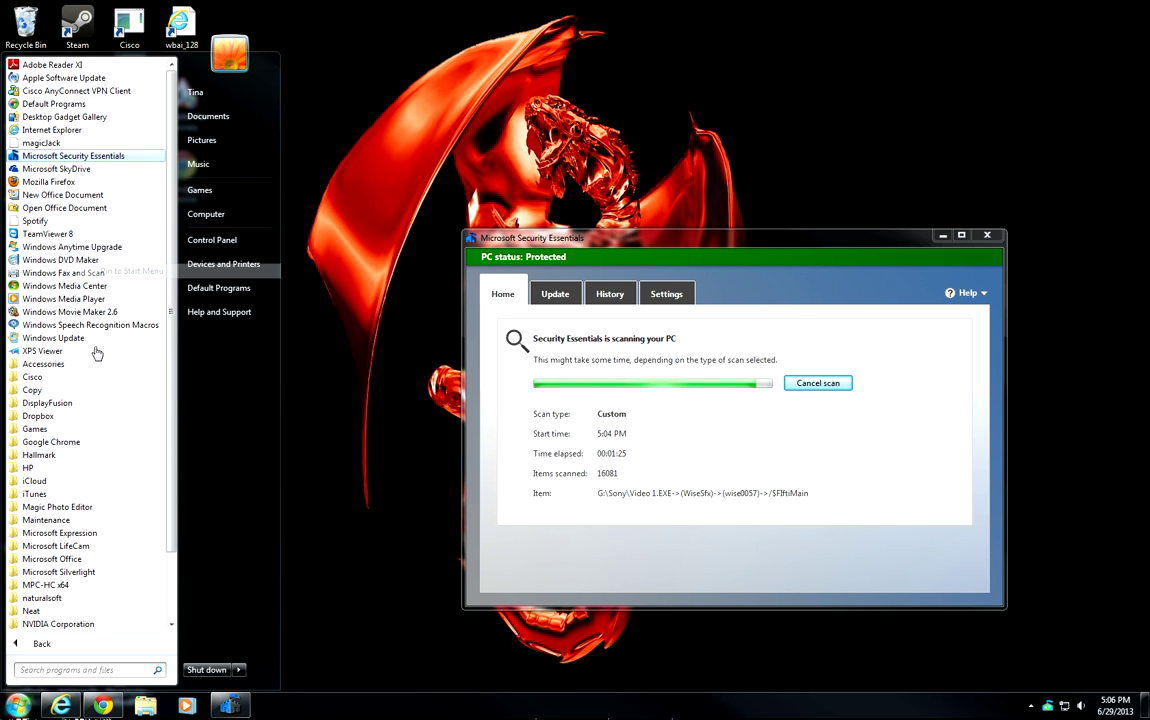
Remove the duplicate 'Microsoft Security Essentials (2)' entry from the Start menu list
left_click(67, 646)
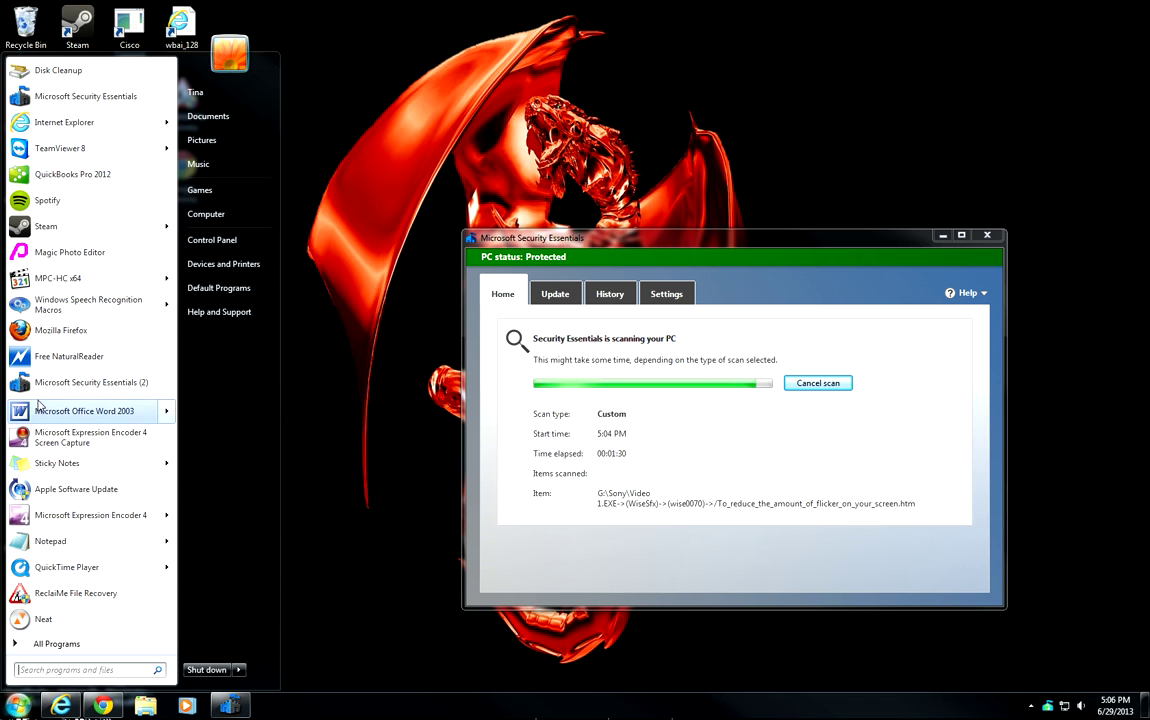
right_click(51, 391)
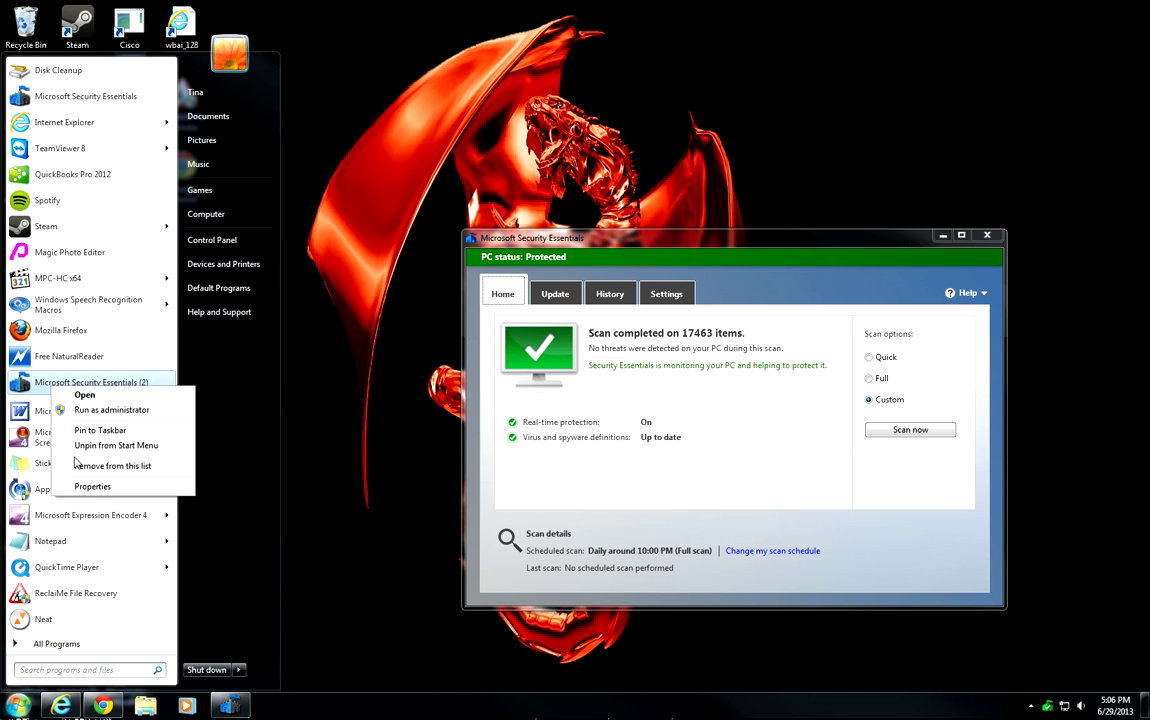
left_click(105, 466)
left_click(353, 340)
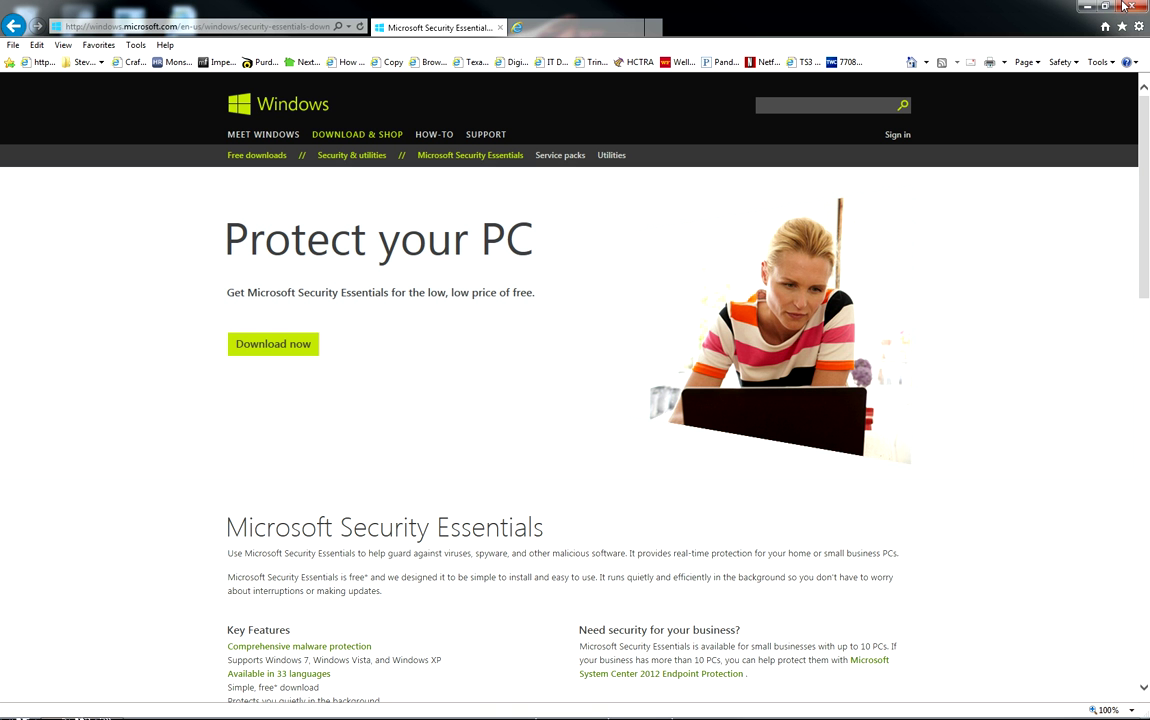
Close the Internet Explorer window showing the Security Essentials download page
left_click(1129, 7)
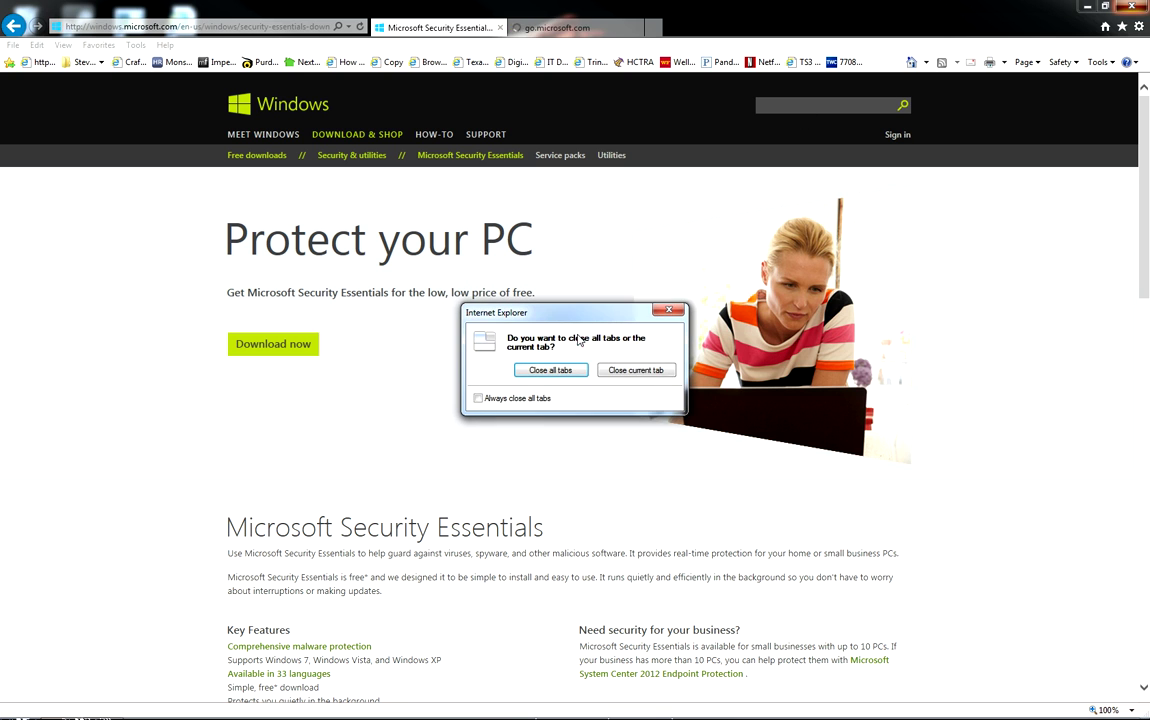